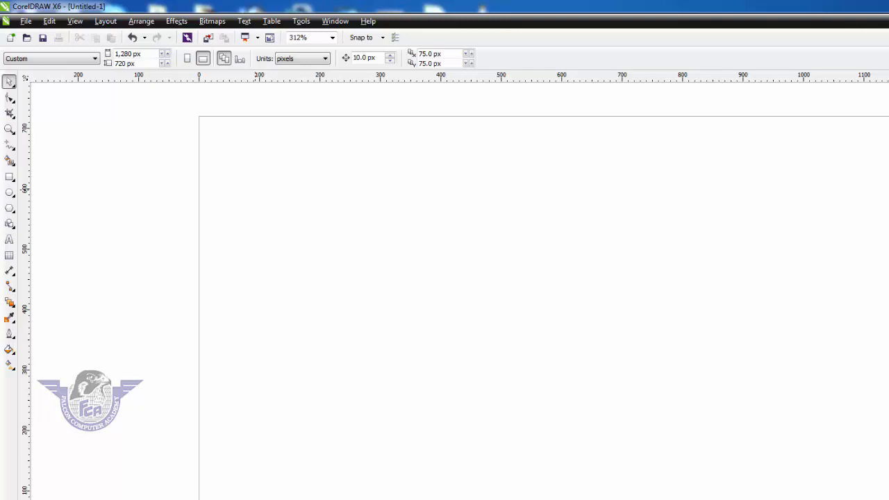
Draw a circle about 427 px across in the page's upper middle and add a concentric copy about 213 px across
click(9, 195)
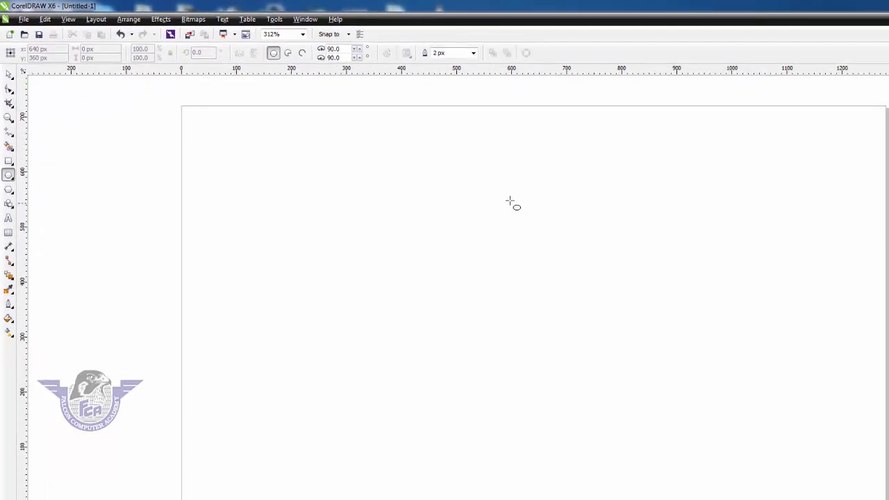
mouse_move(409, 155)
mouse_down()
mouse_move(494, 238)
mouse_move(625, 393)
mouse_up()
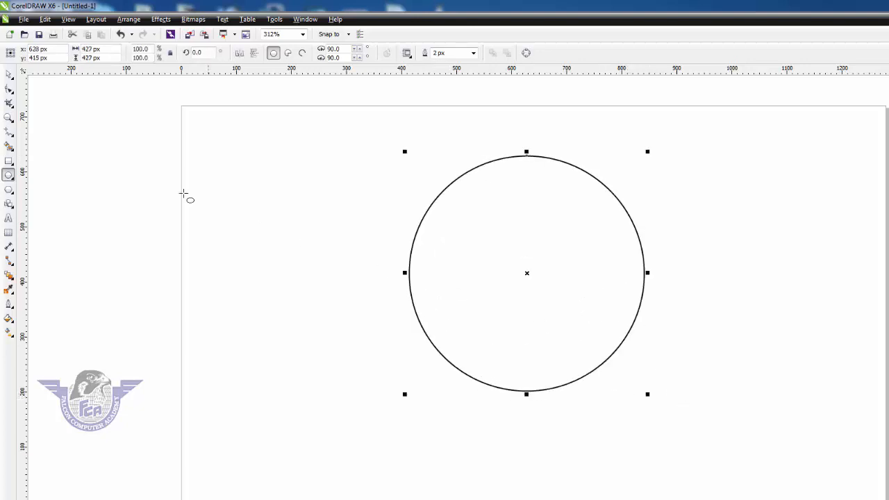
click(7, 75)
key(Escape)
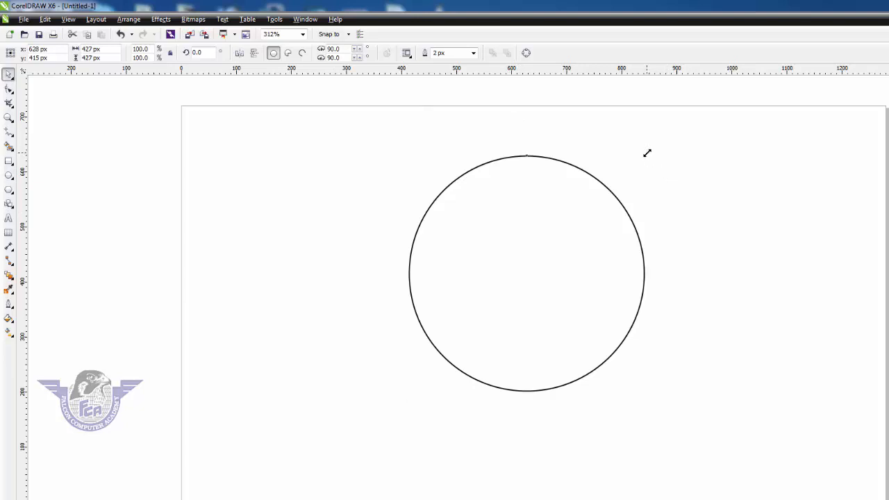
drag(647, 153, 613, 211)
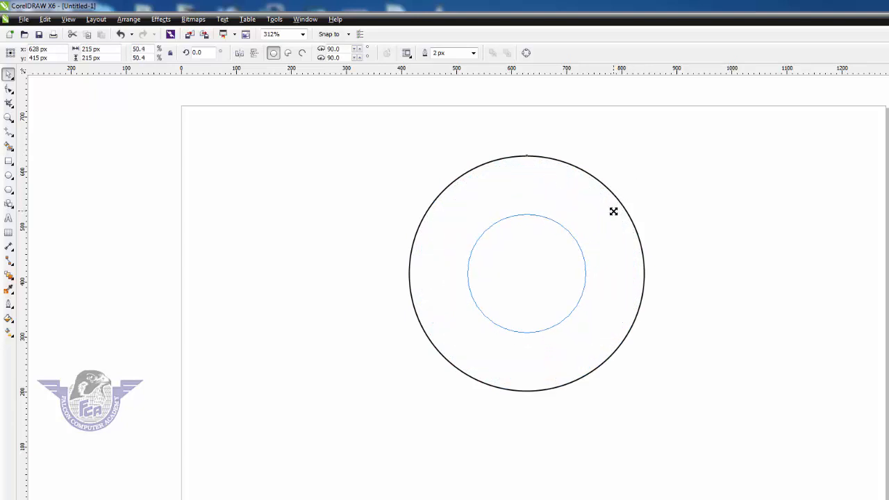
drag(613, 211, 612, 212)
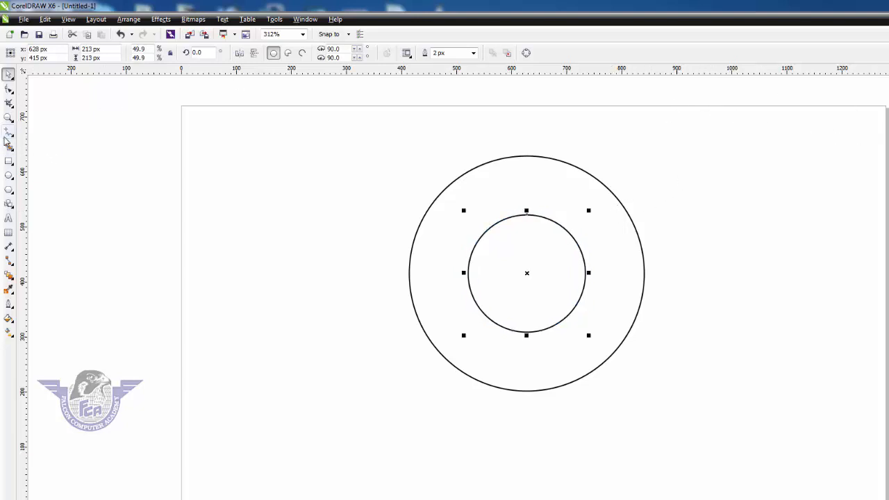
Draw a straight horizontal line about 468 px long from the circles' centre out past the outer circle
click(9, 137)
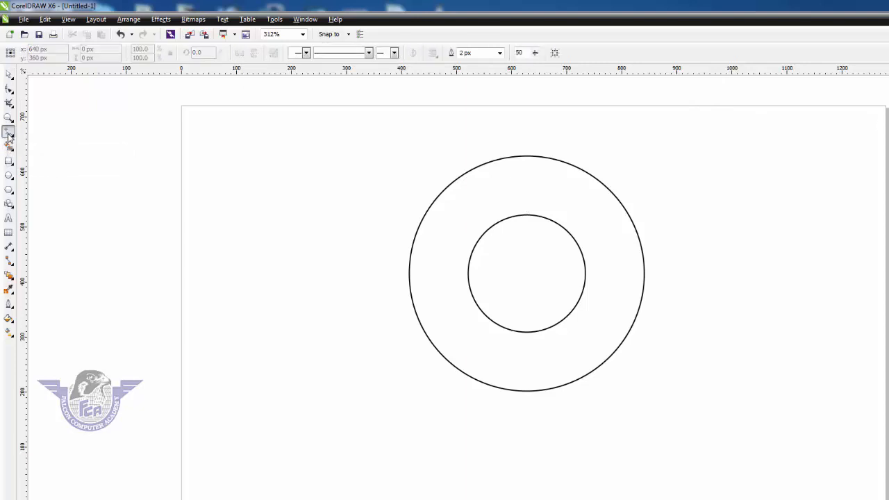
click(527, 274)
ctrl+click(784, 297)
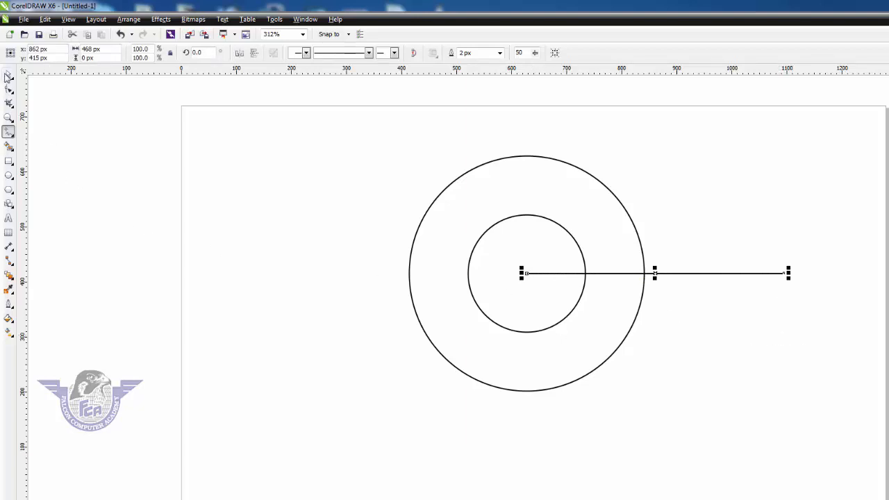
Move the line's rotation centre to the circles' centre and create a copy of the line rotated to 345°
click(7, 75)
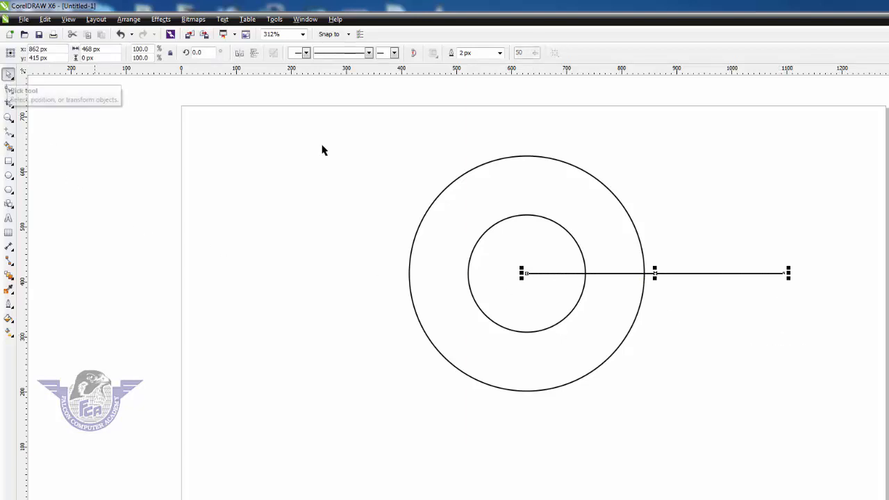
click(708, 273)
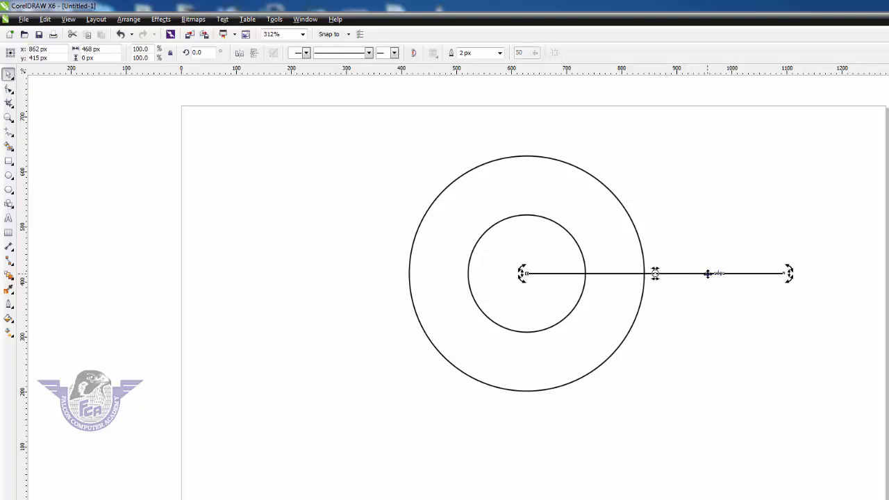
drag(715, 273, 668, 273)
drag(655, 273, 526, 273)
drag(789, 272, 771, 317)
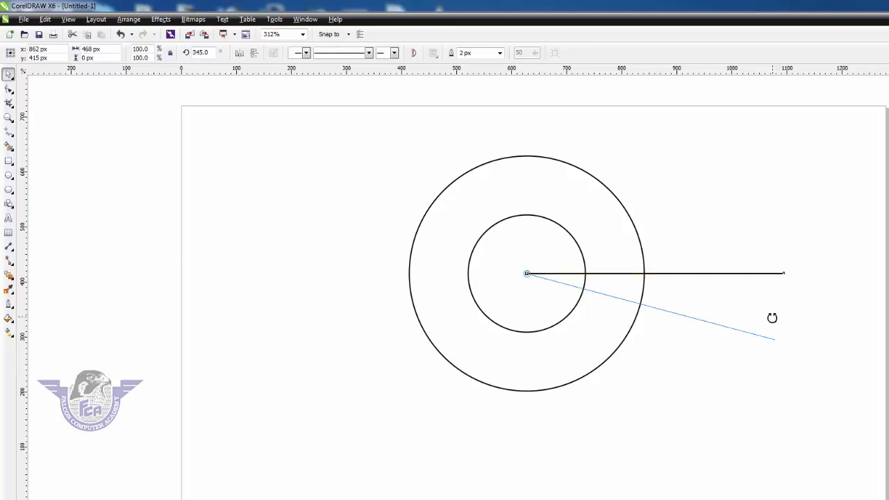
drag(772, 318, 774, 320)
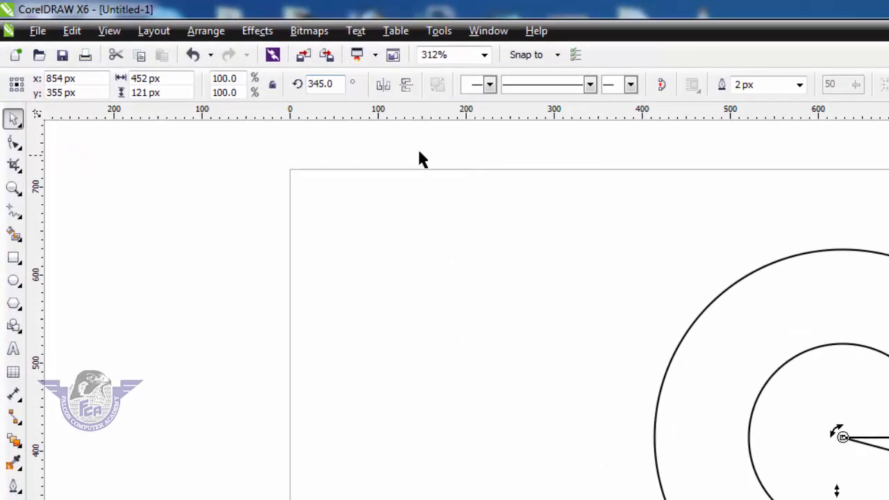
Set the rotation angle of the slanted line copy to 350°
key(Escape)
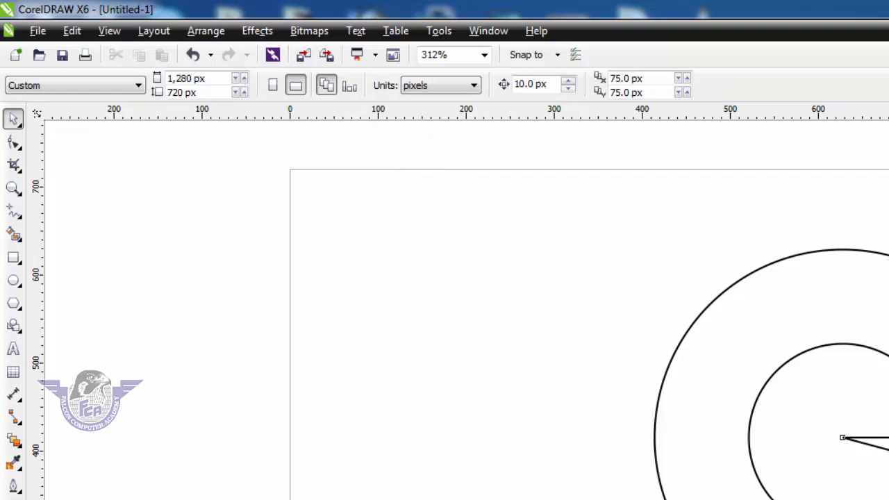
click(885, 449)
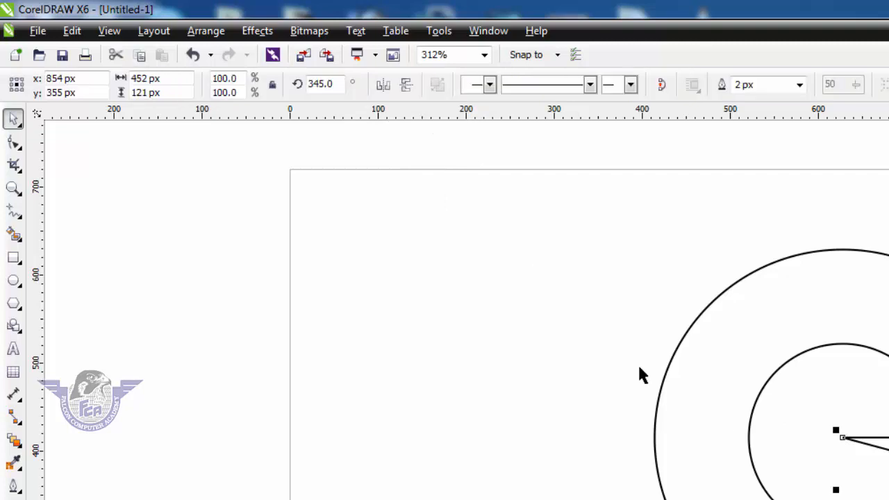
double_click(343, 84)
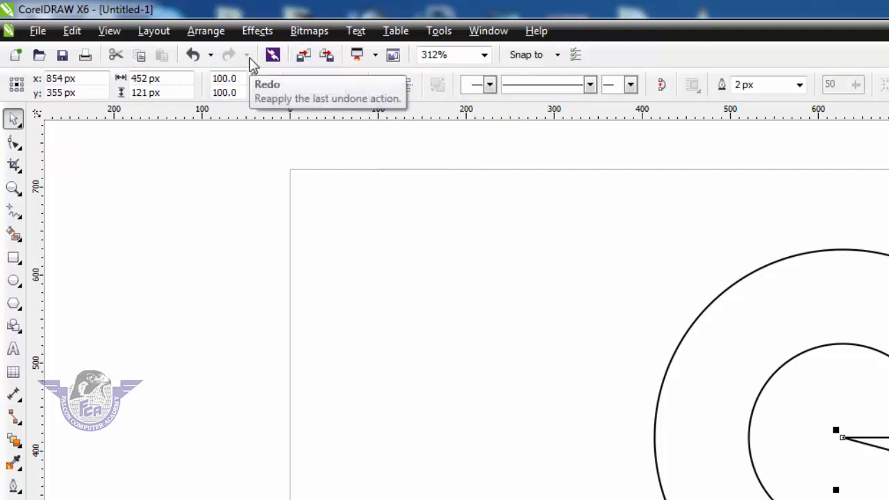
text(350)
key(Return)
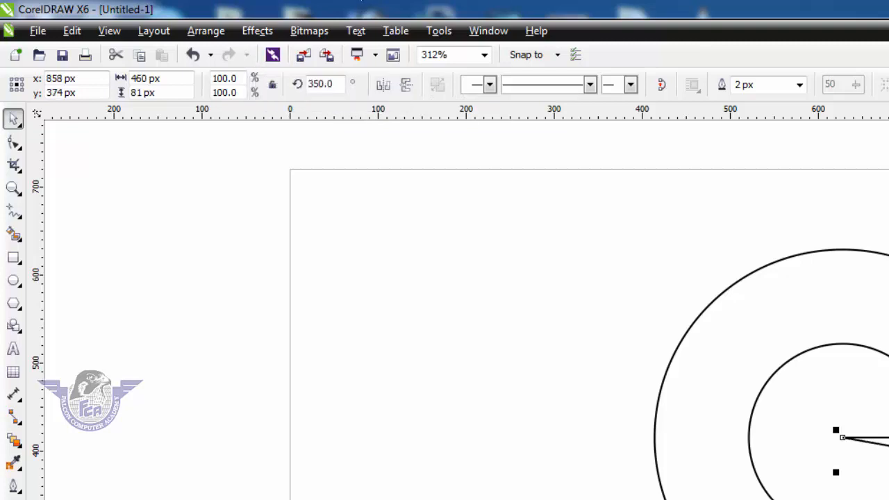
key(Escape)
Group the two lines and create a copy of the group rotated to 285° about the circles' centre
drag(883, 278, 549, 369)
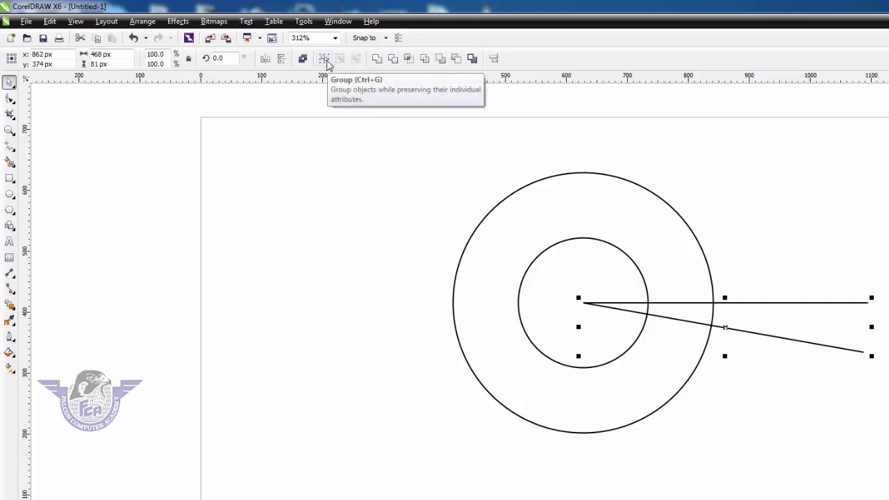
click(325, 60)
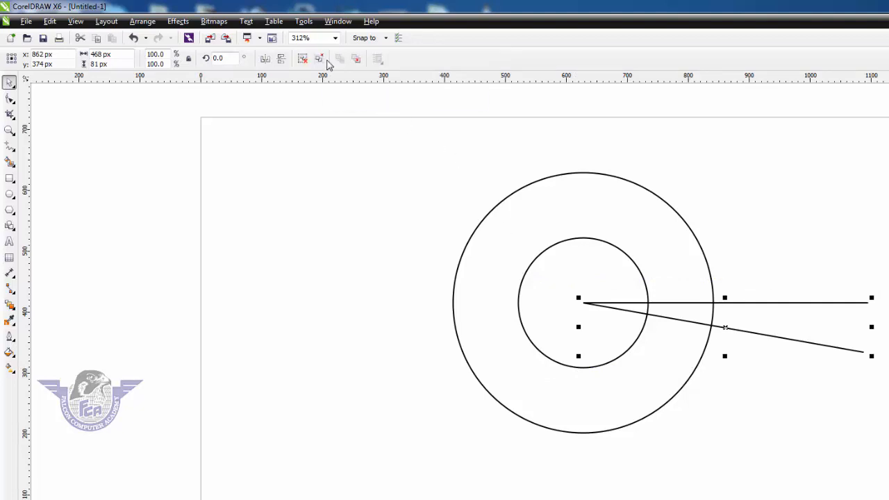
click(850, 350)
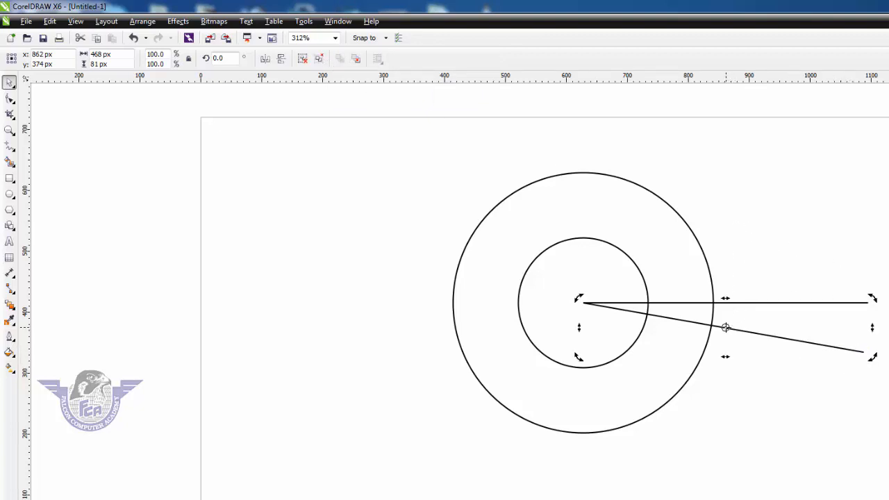
mouse_move(726, 327)
mouse_down()
mouse_move(639, 302)
mouse_move(582, 303)
mouse_up()
drag(873, 300, 651, 483)
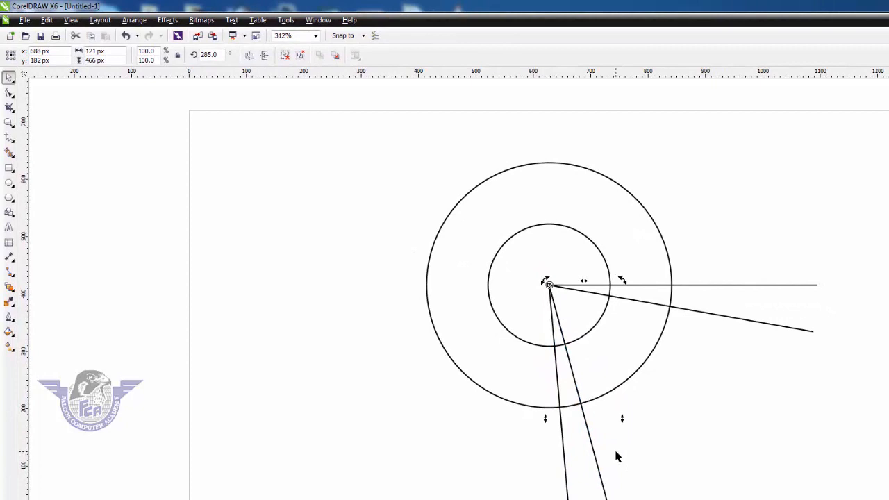
Repeat the rotated duplication of the line pair three times around the circles' centre
key(ctrl+r)
key(ctrl+r)
key(ctrl+r)
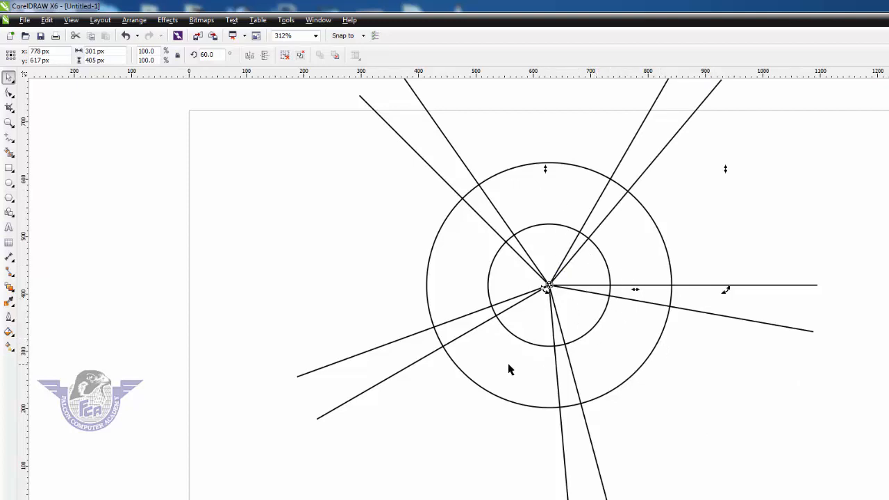
Fill the five large ring segments between the line pairs with red using the Smart Fill tool
click(9, 153)
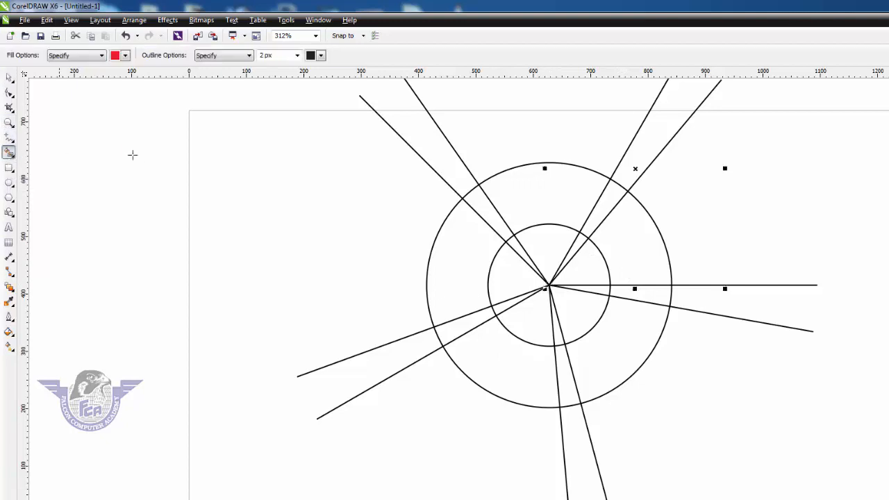
click(525, 194)
click(639, 252)
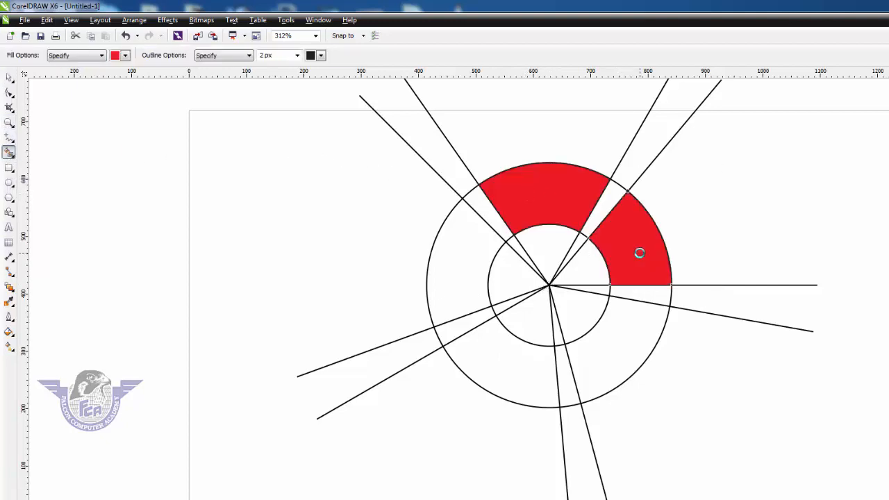
click(633, 340)
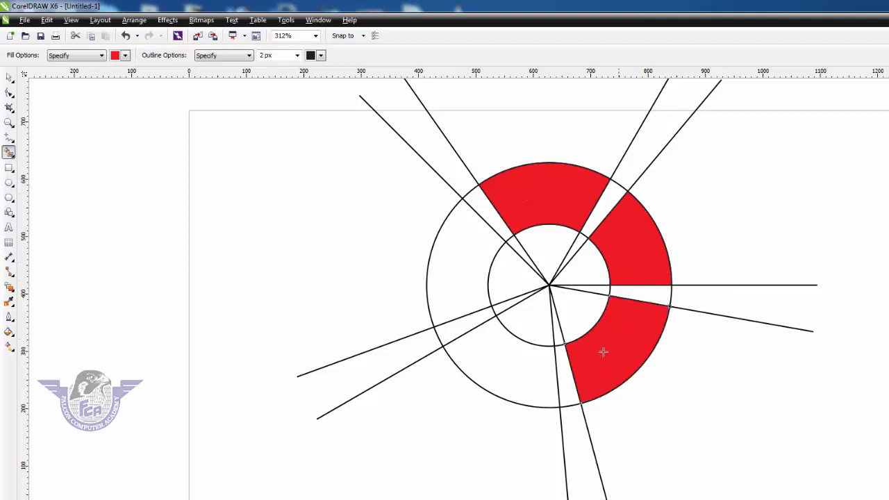
click(494, 364)
click(457, 265)
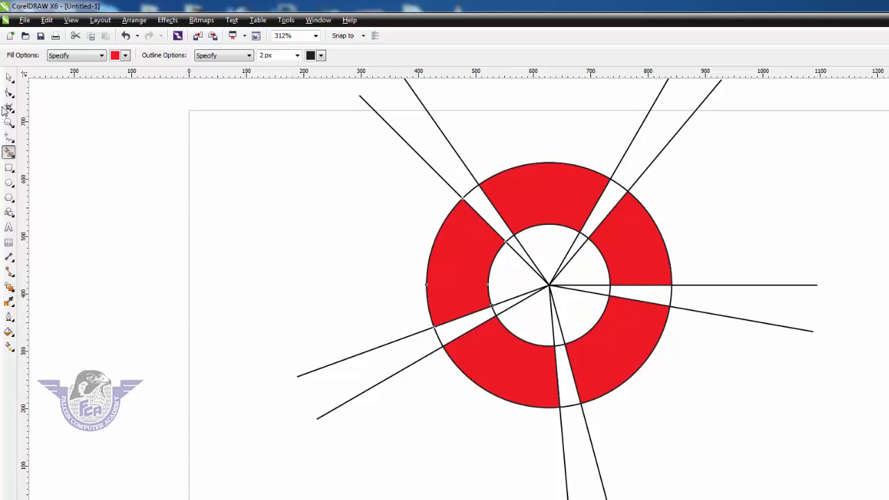
Delete all five grouped line pairs radiating from the circles' centre
click(9, 77)
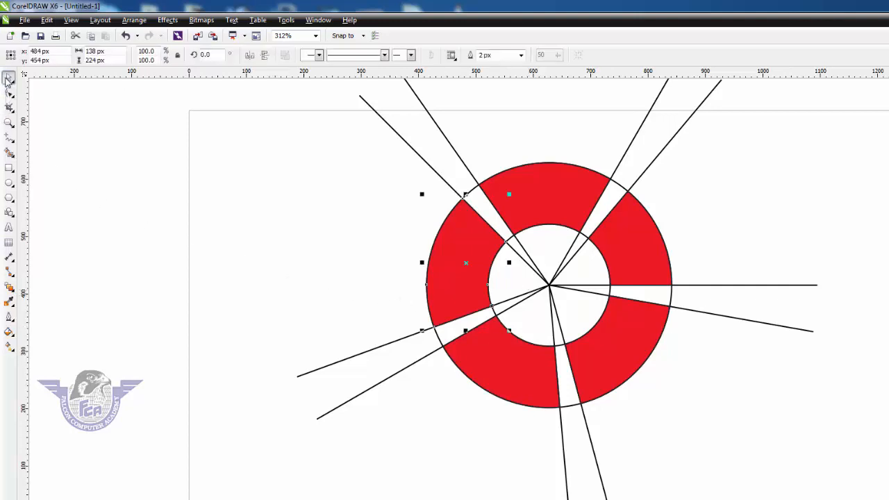
click(395, 132)
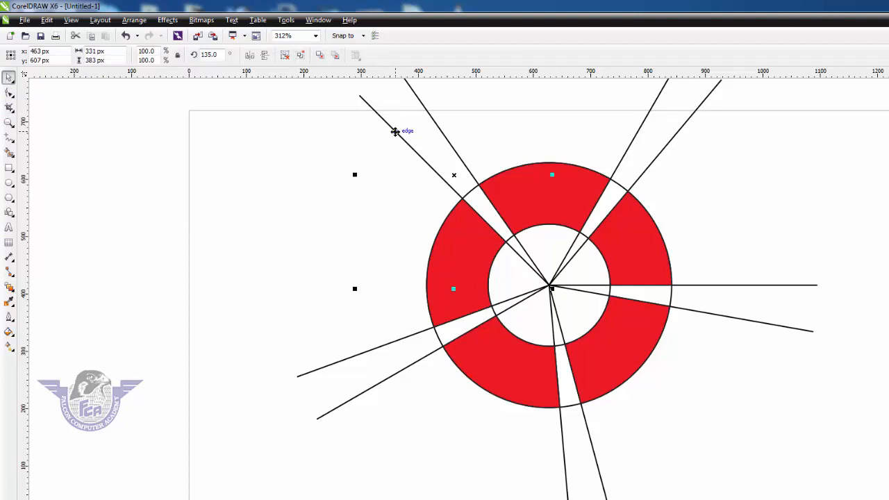
key(Delete)
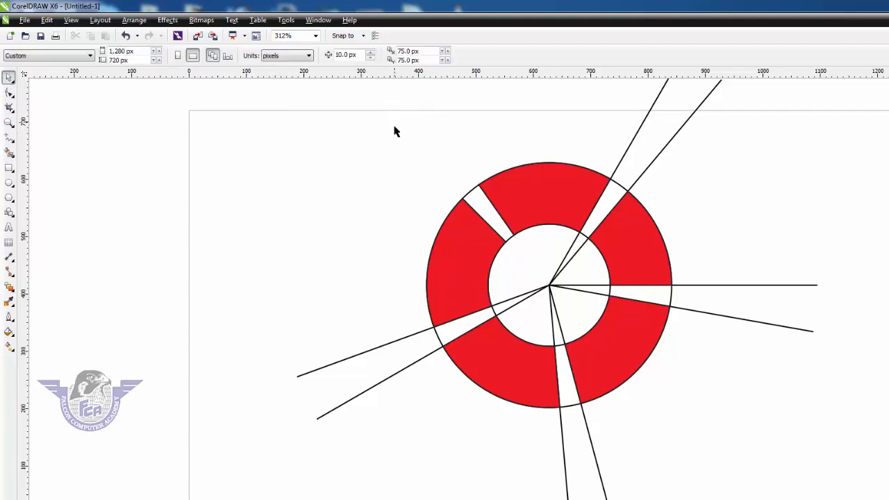
click(689, 125)
key(Delete)
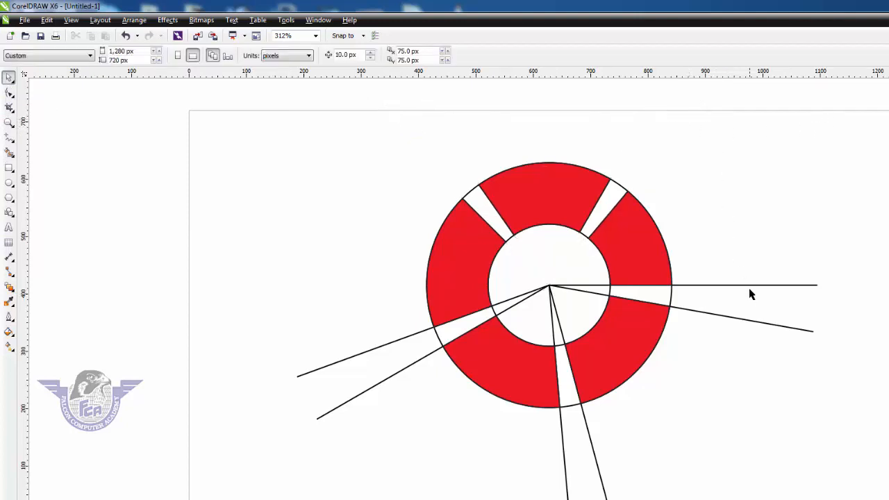
click(752, 287)
key(Delete)
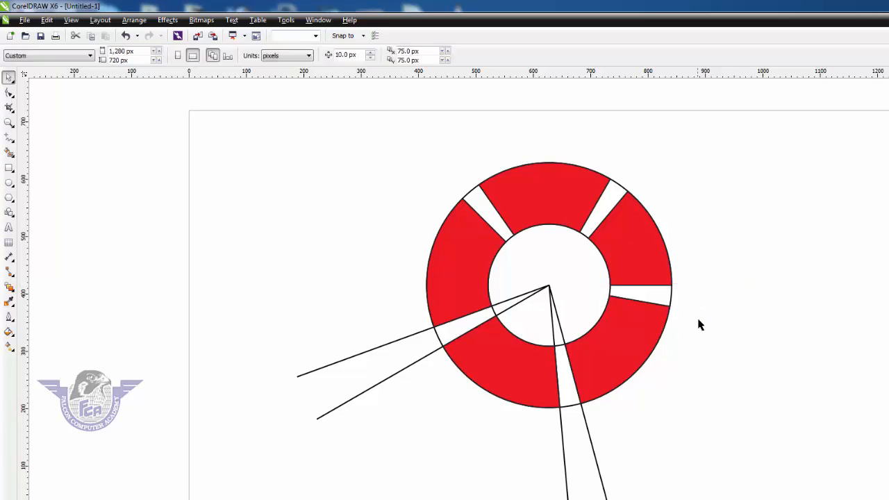
click(586, 419)
key(Delete)
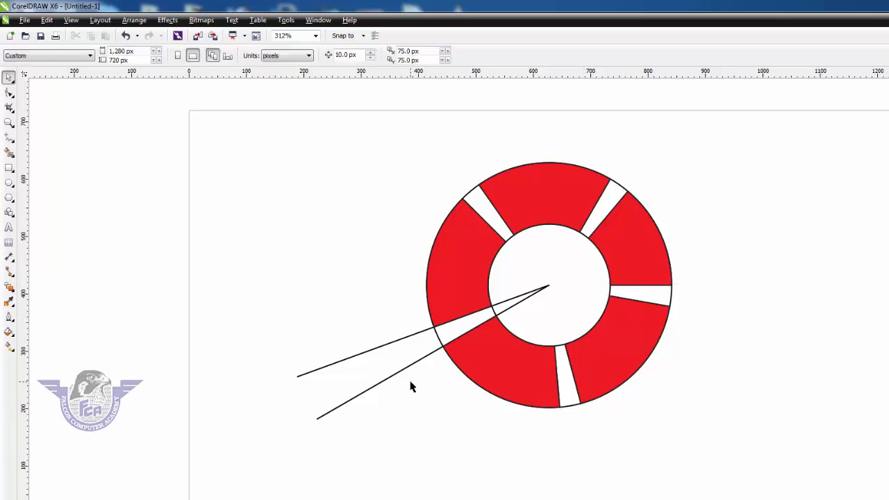
click(409, 368)
key(Delete)
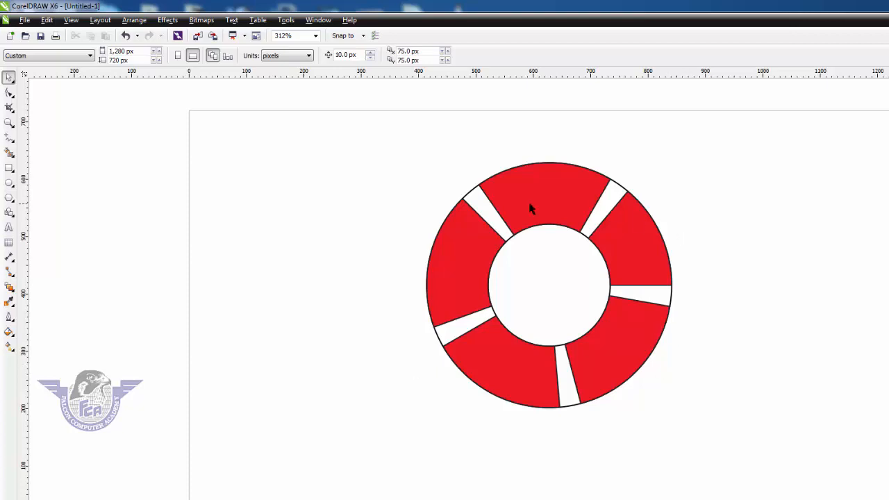
Recolor the ring's upper-right segment black and its lower-right segment green
click(527, 223)
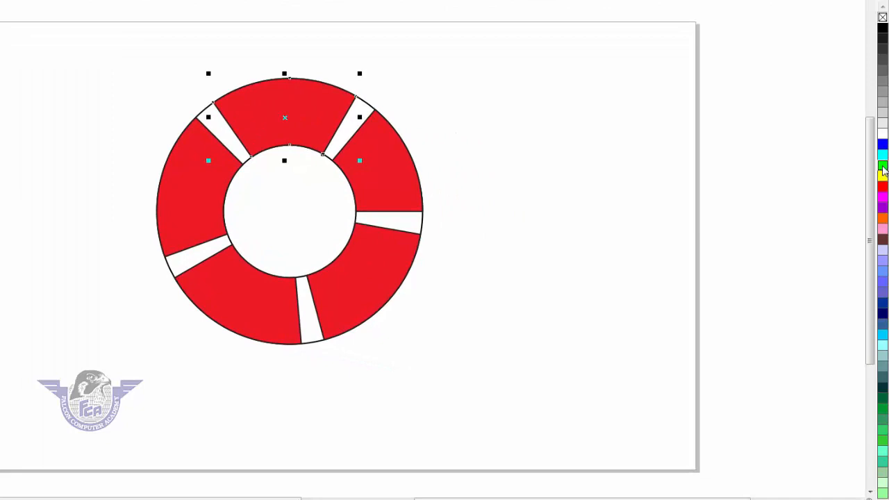
click(401, 159)
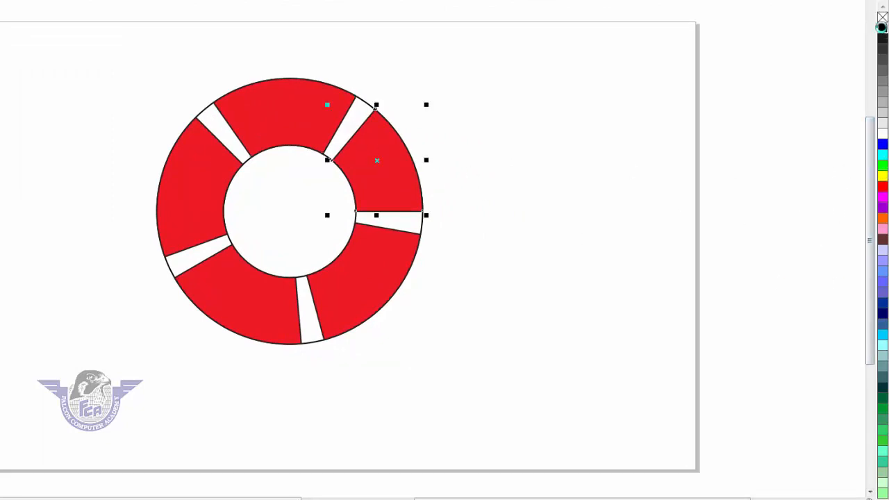
click(882, 27)
click(352, 283)
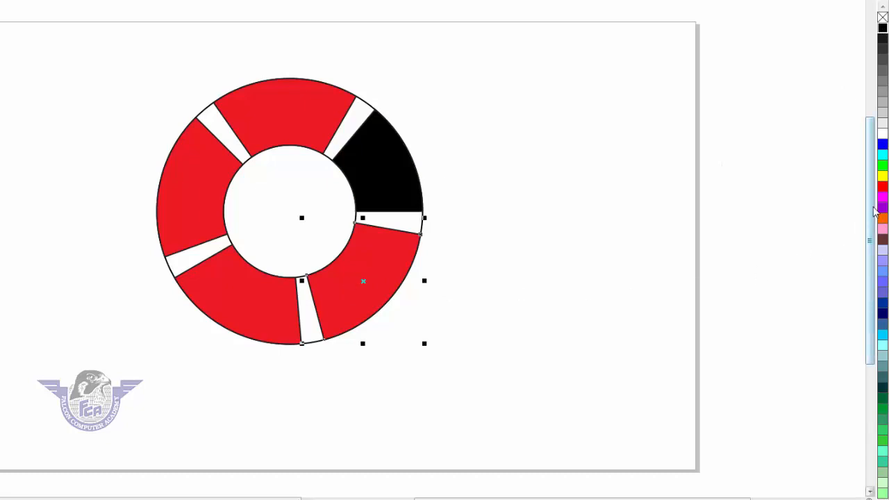
click(883, 167)
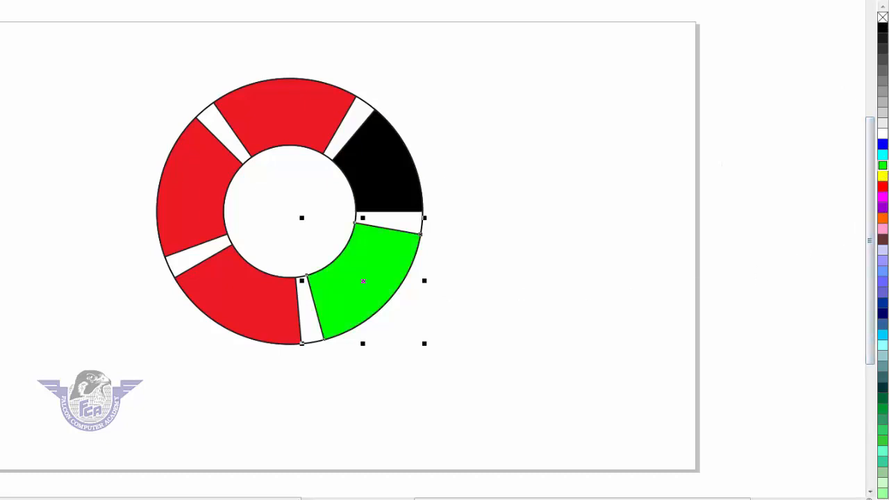
Recolor the ring's lower-right segment dark green and its lower-left segment orange
click(882, 411)
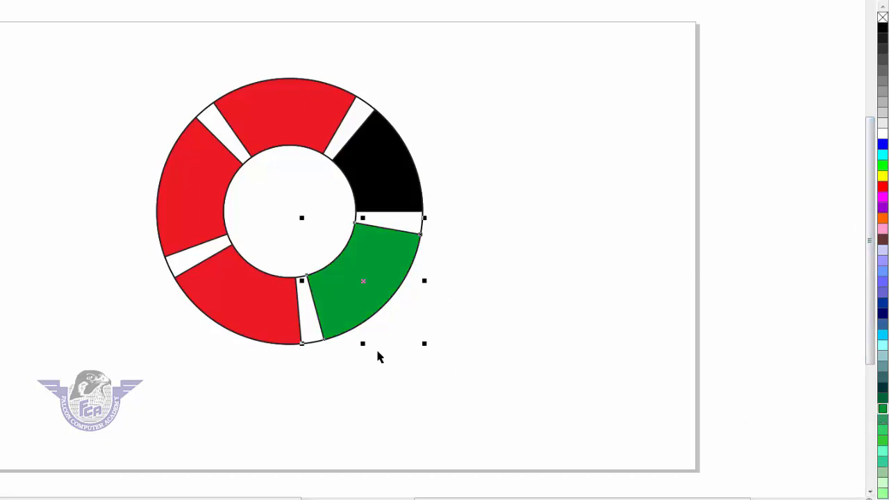
click(248, 312)
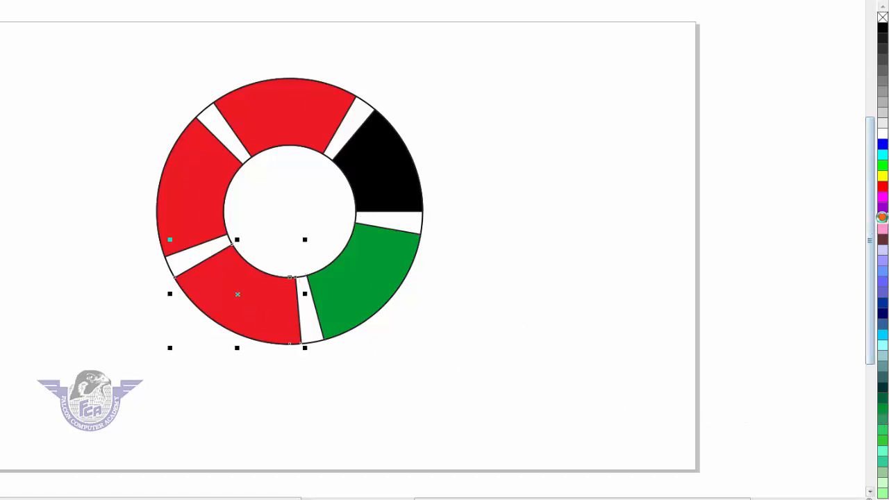
click(883, 218)
Recolor the ring's left segment dark brown and deselect it
click(196, 201)
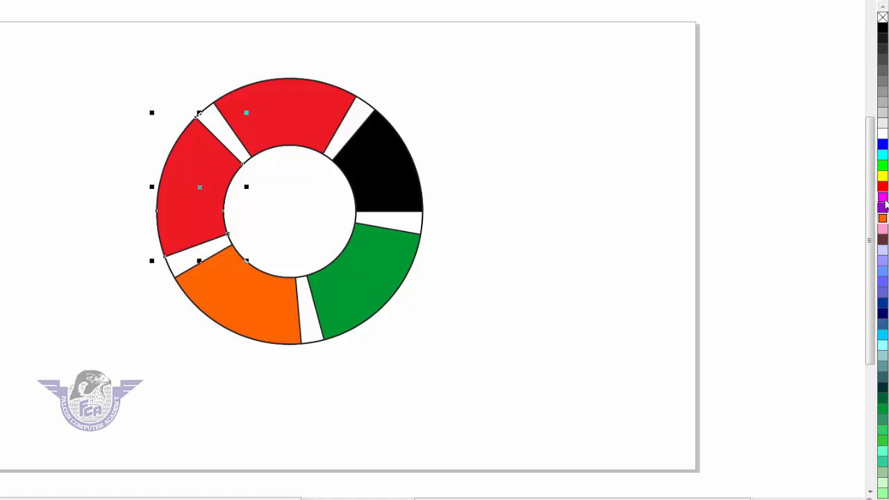
click(883, 197)
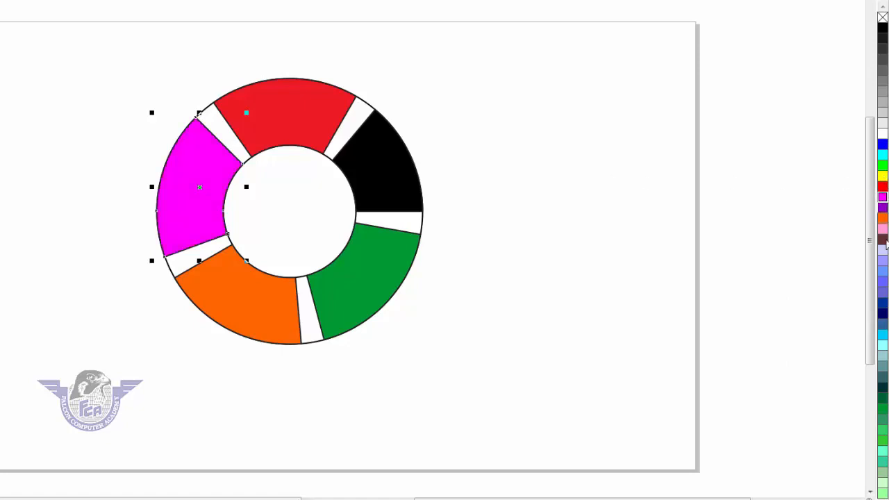
click(882, 240)
click(587, 250)
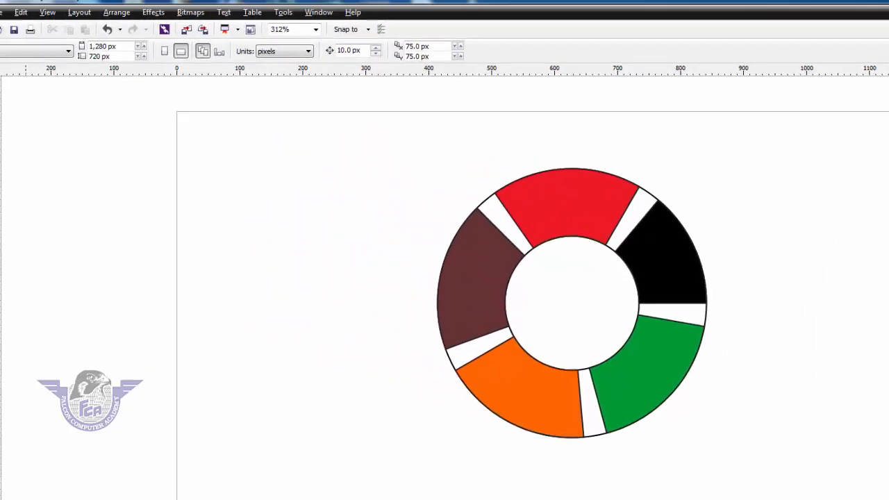
Draw a circle about 71 px wide centred on the top red segment's outer edge and fill it orange
click(10, 202)
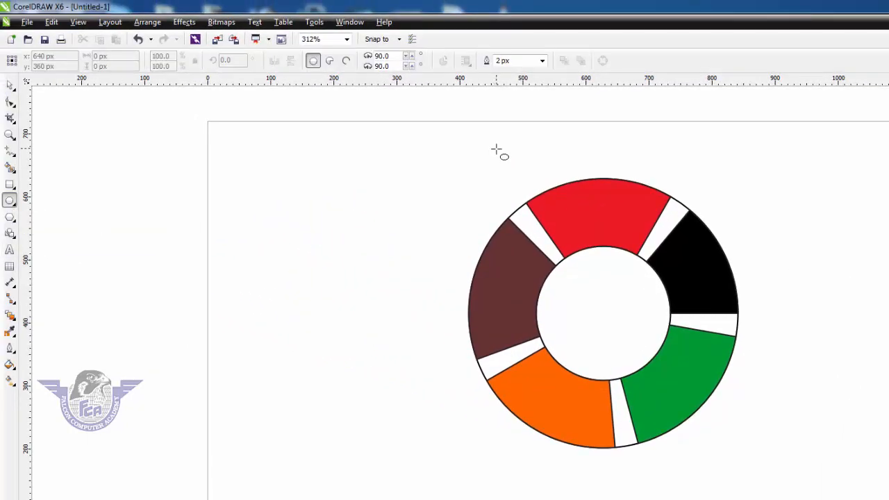
drag(595, 187, 619, 205)
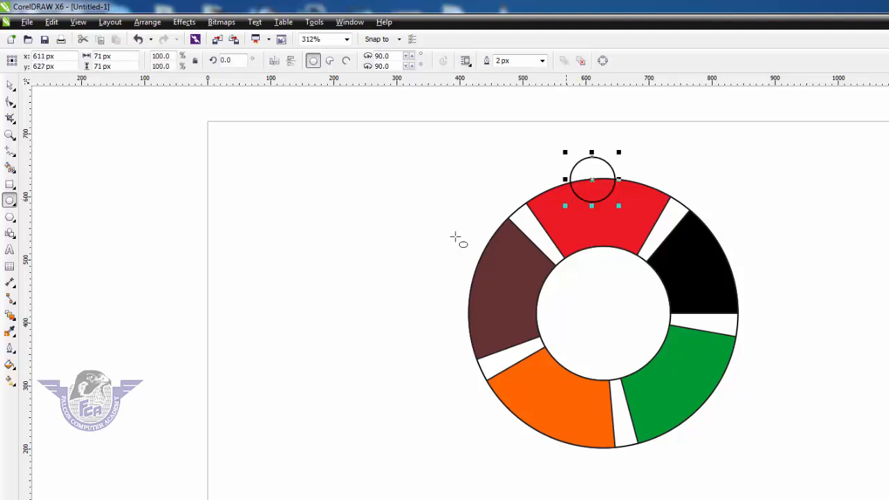
click(10, 85)
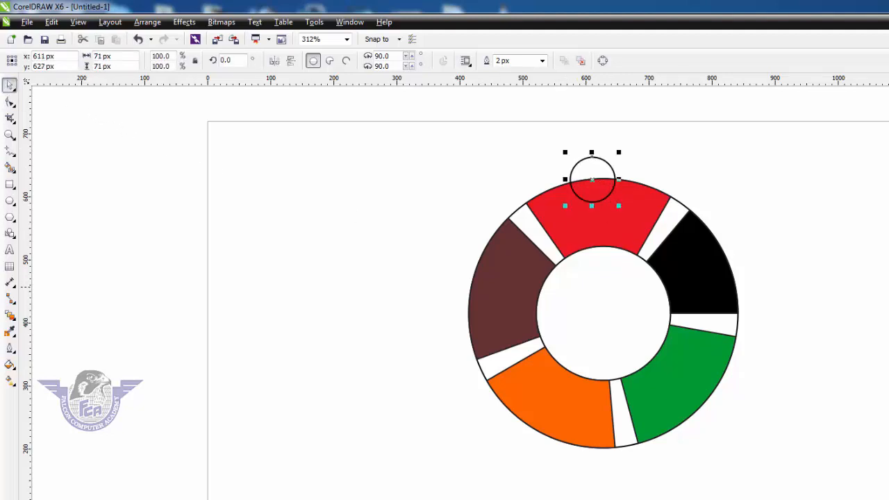
click(888, 287)
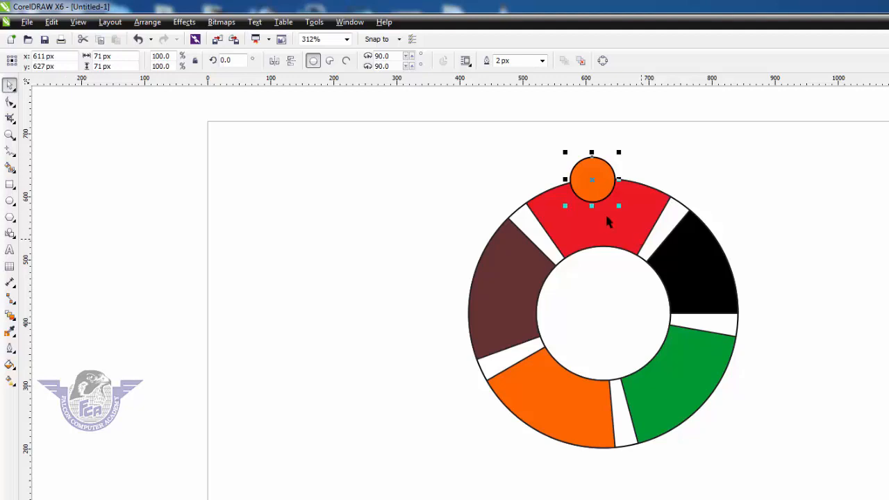
drag(596, 185, 604, 185)
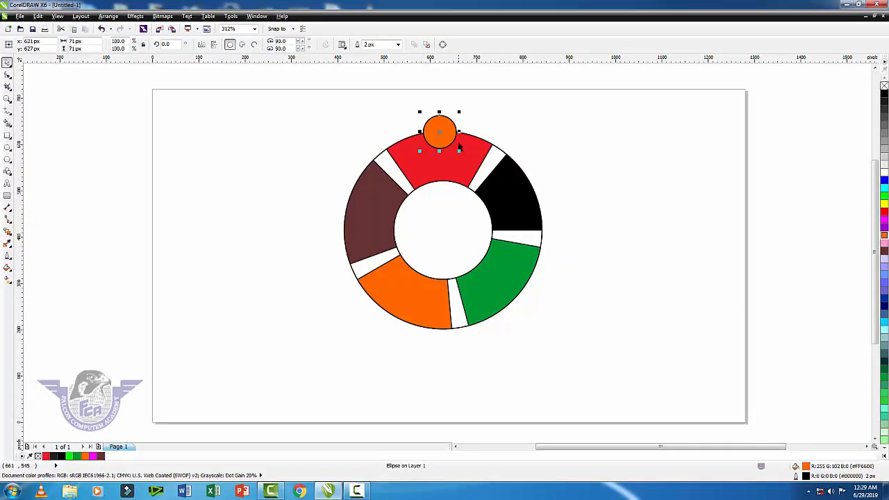
Duplicate the small orange circle onto the outer edges of the other four ring segments
drag(449, 132, 521, 294)
right_click(525, 295)
drag(525, 295, 348, 204)
right_click(404, 319)
right_click(348, 205)
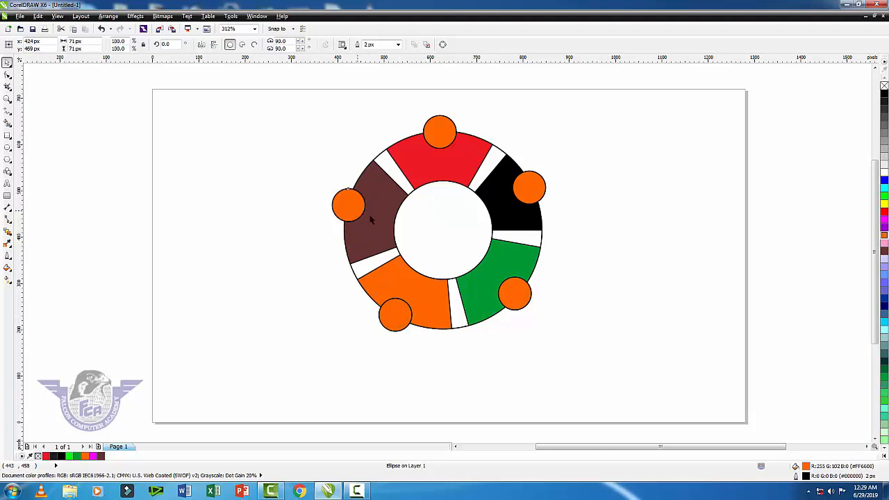
click(598, 264)
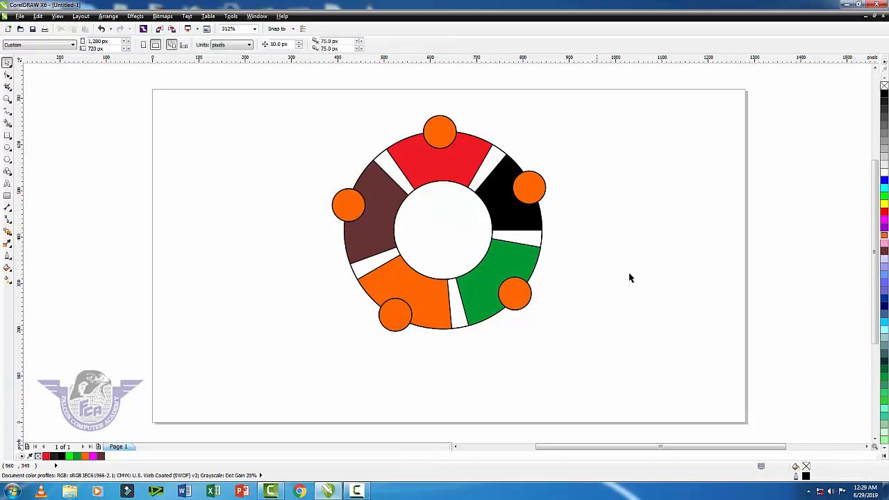
Weld the small orange circles on the red and black segments to their respective segments, keeping each segment's color
click(446, 135)
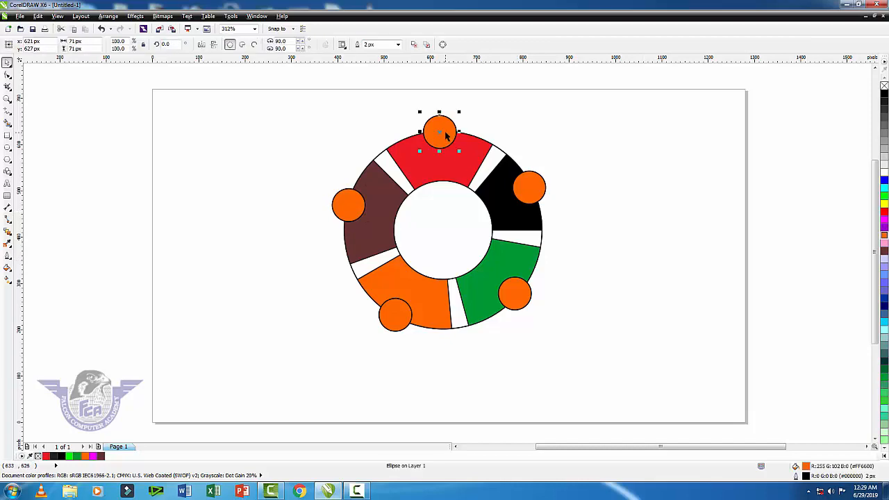
shift+click(446, 174)
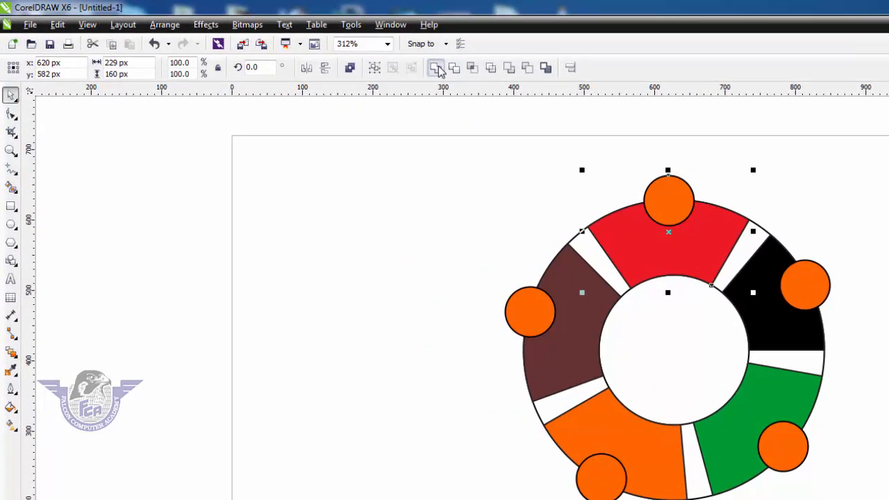
click(436, 67)
click(818, 289)
shift+click(798, 316)
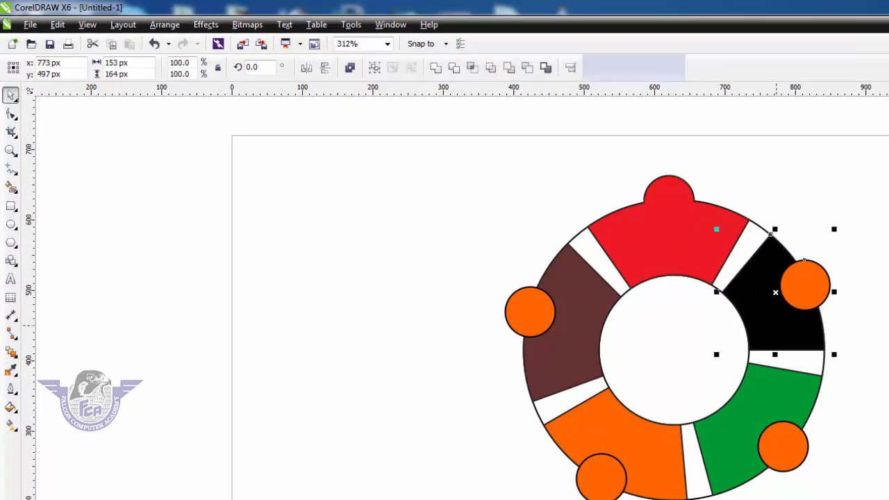
click(436, 68)
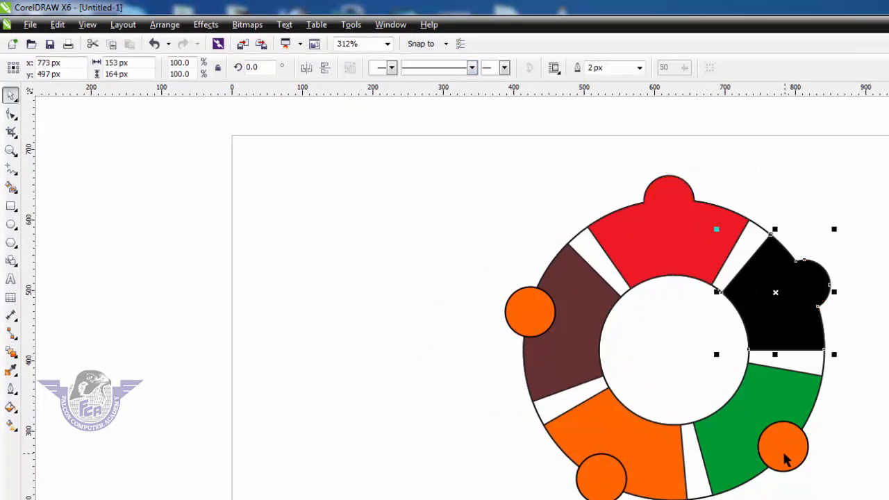
Weld the small orange circles on the green and orange segments to their respective segments
click(787, 459)
shift+click(725, 441)
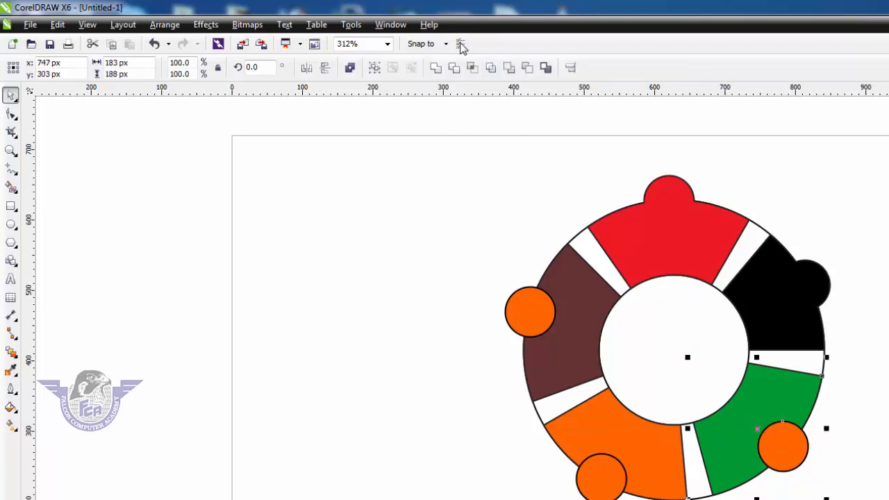
click(436, 68)
click(615, 488)
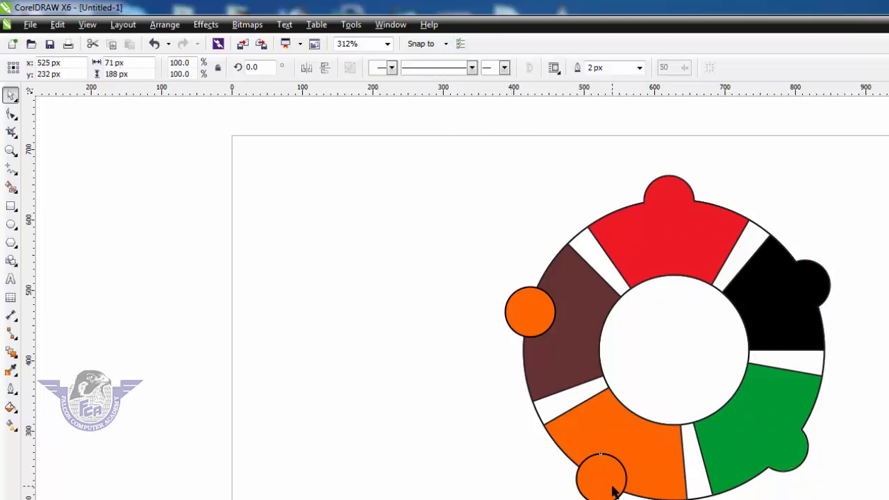
shift+click(595, 429)
click(437, 67)
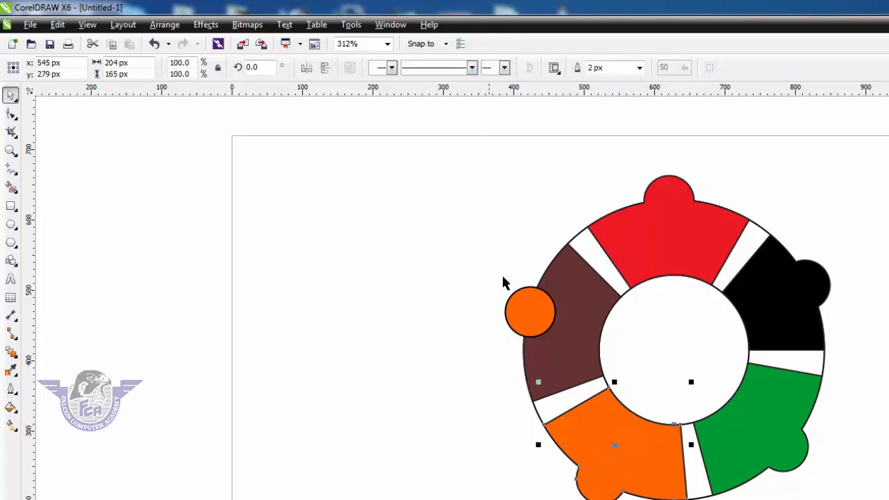
Weld the small orange circle on the left segment to that brown segment and clear the selection
click(527, 314)
shift+click(587, 306)
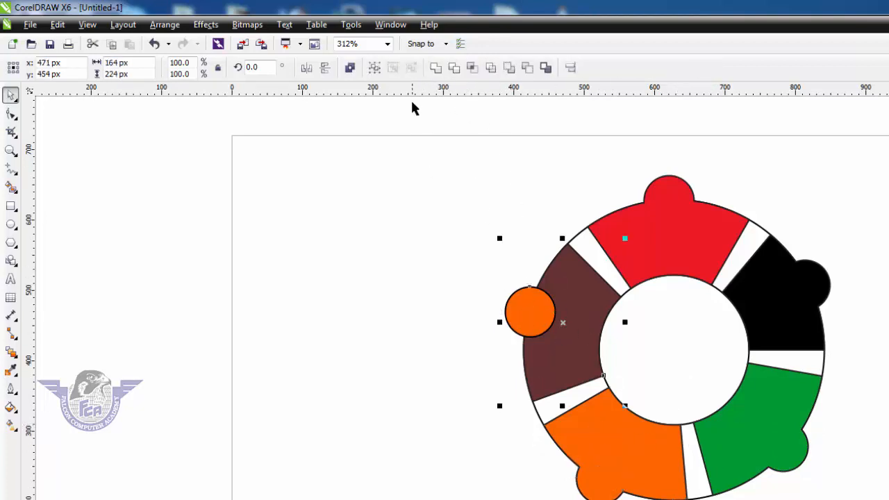
click(441, 67)
click(860, 467)
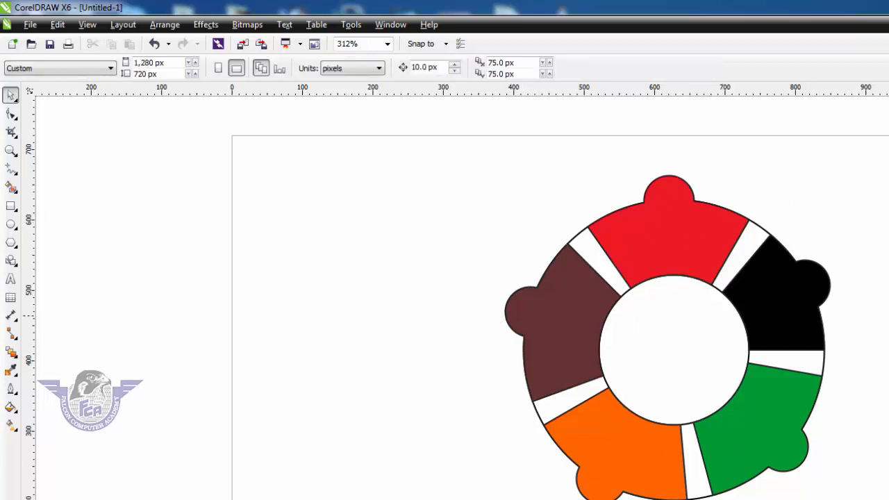
Copy the ring's inner circle to the blank area right of the ring and add a concentric enlarged duplicate about 299 px wide
click(662, 360)
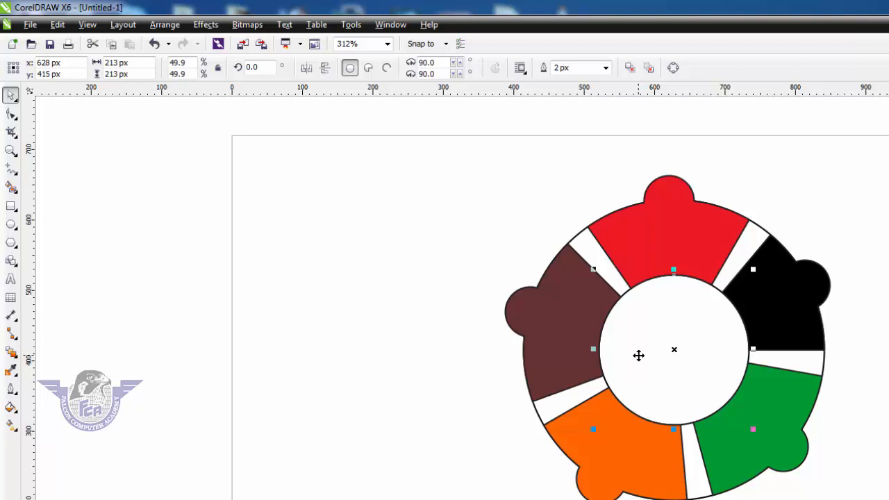
drag(638, 355, 793, 368)
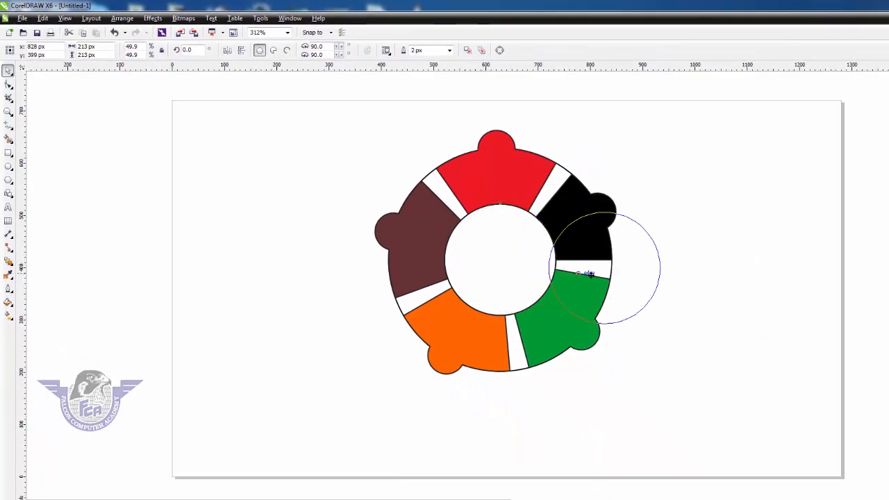
drag(589, 273, 706, 263)
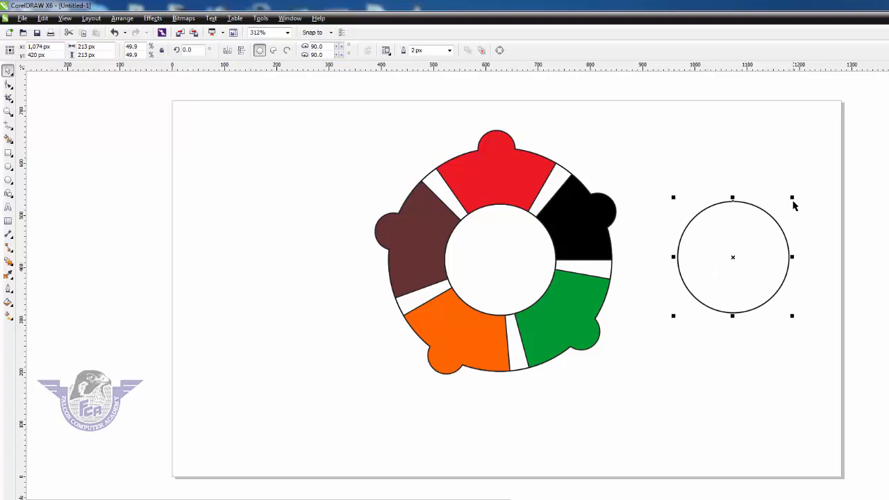
drag(793, 199, 826, 176)
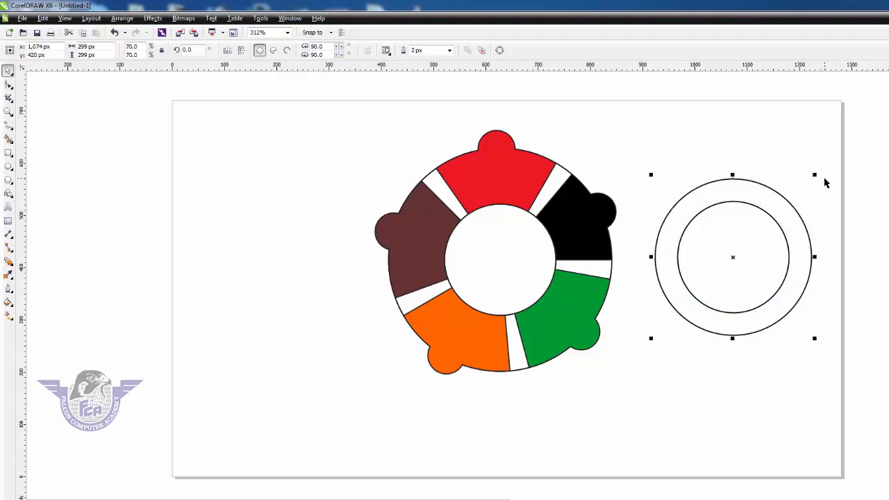
Fill the band between the two copied concentric circles with red using the Smart Fill tool
click(8, 139)
click(722, 193)
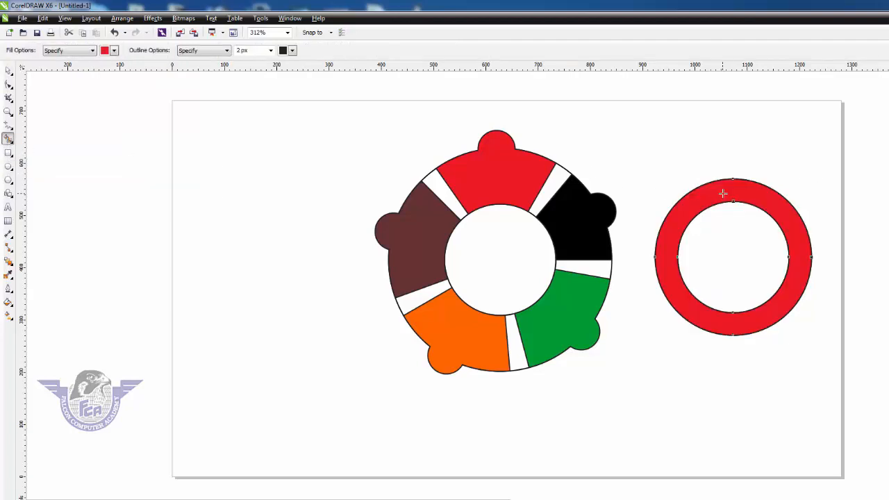
click(9, 70)
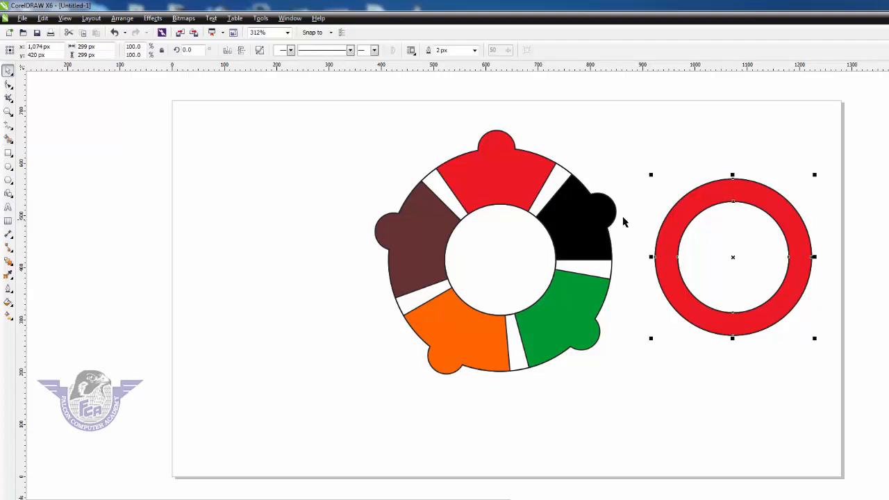
Move the red band off its two source circles, delete both circles, and place the band back right of the segmented ring
drag(723, 190, 682, 341)
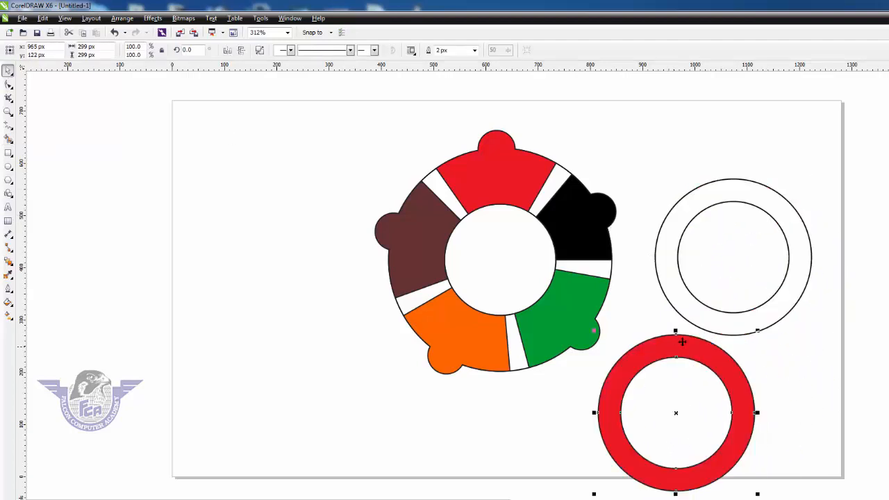
click(707, 311)
key(Delete)
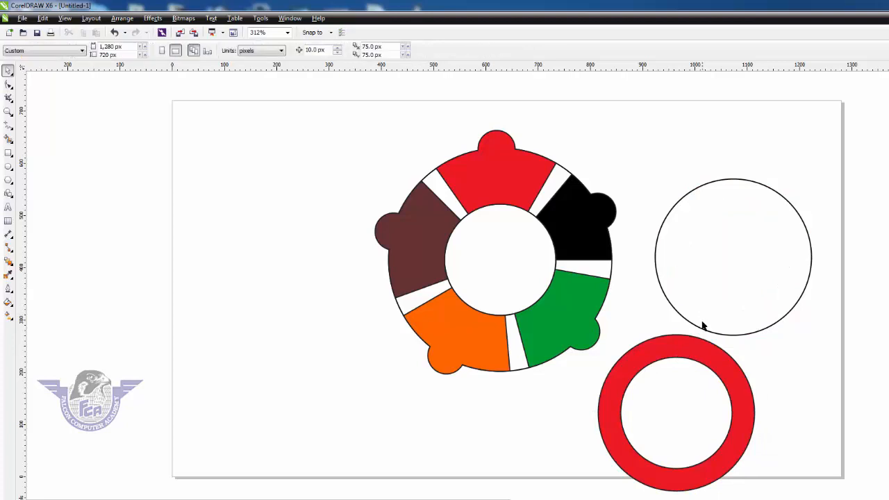
click(701, 332)
drag(702, 332, 759, 200)
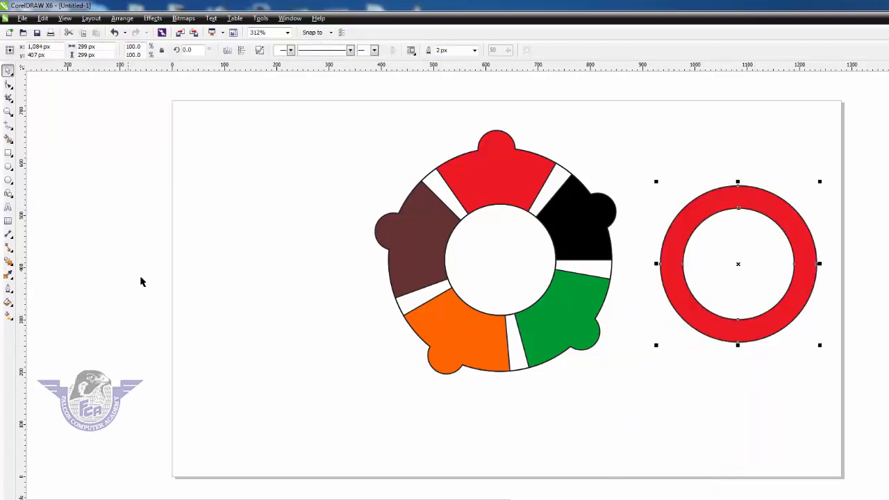
Add a black drop shadow running from the red band's top edge to its bottom edge, with Outside feathering direction
click(10, 265)
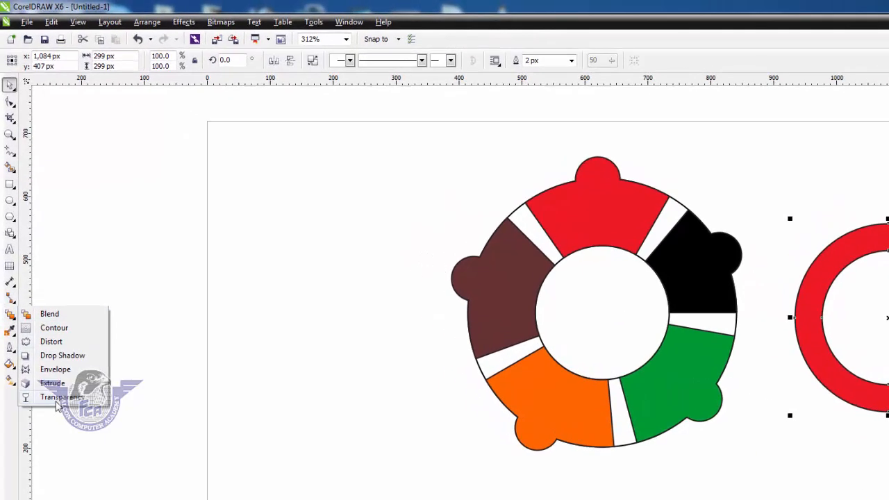
click(56, 356)
drag(888, 222, 888, 323)
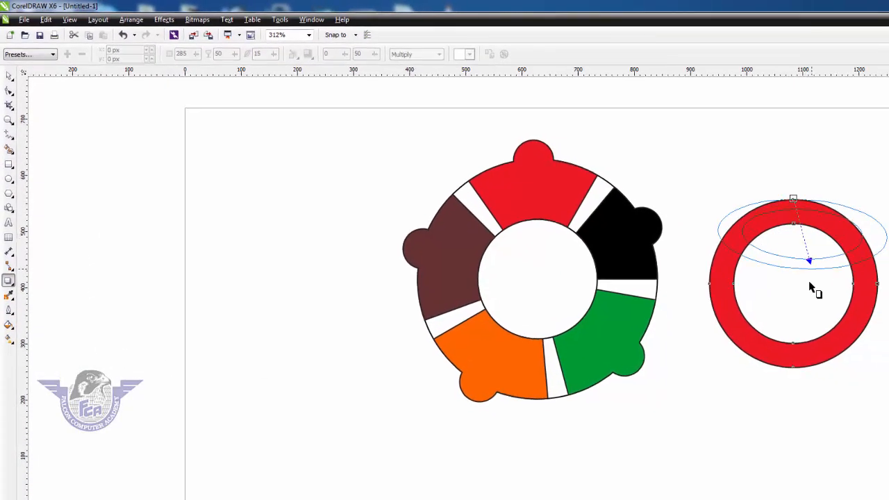
drag(811, 288, 779, 359)
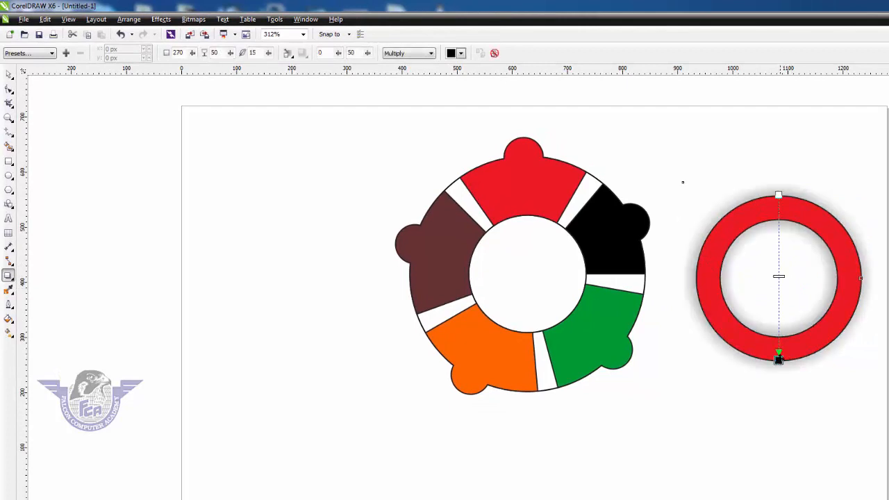
click(289, 54)
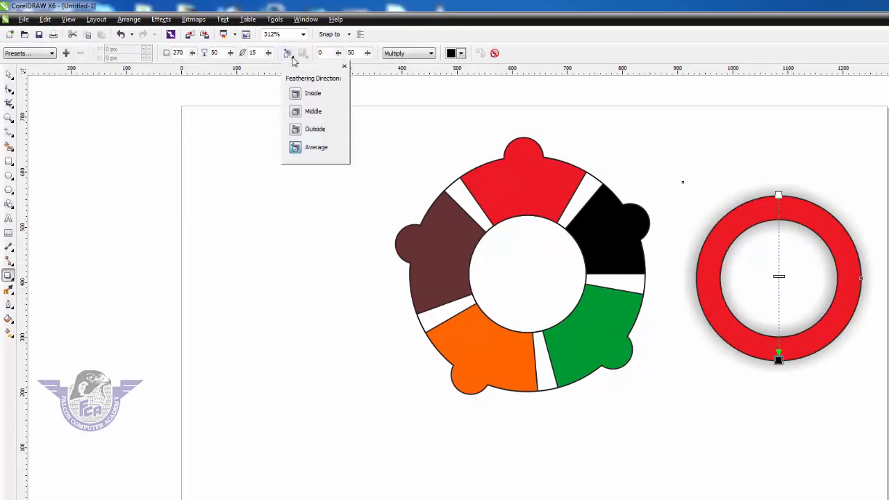
click(297, 131)
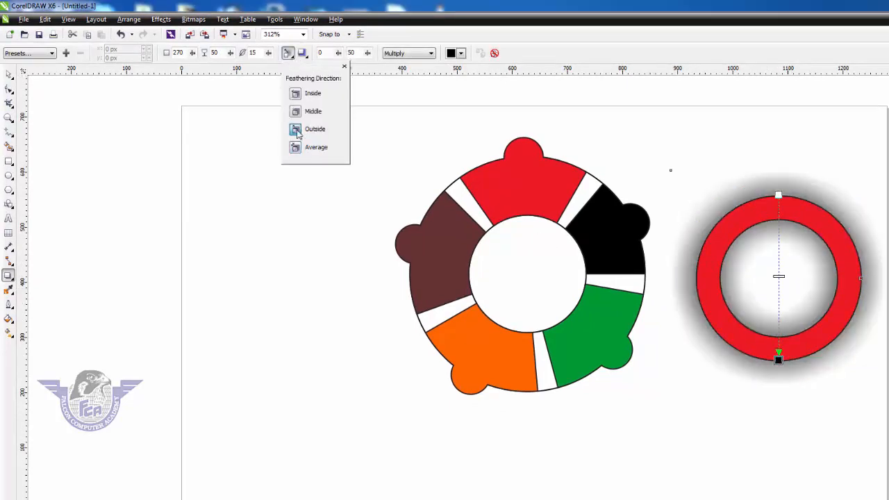
Set the red band's drop shadow feathering to 3 and remove the band's red fill
double_click(252, 53)
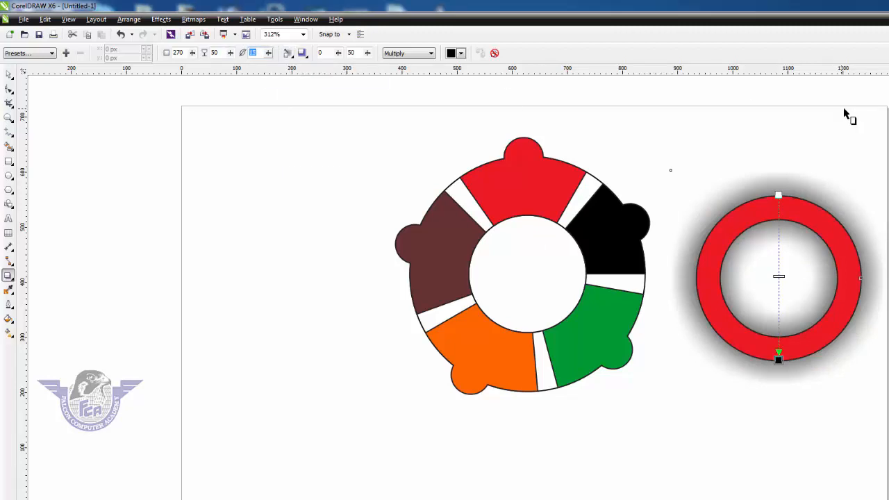
text(3)
key(Return)
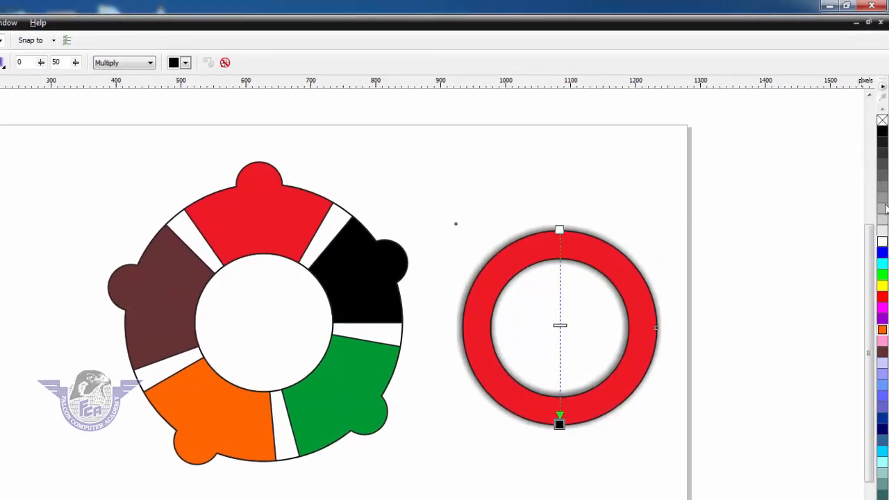
click(882, 120)
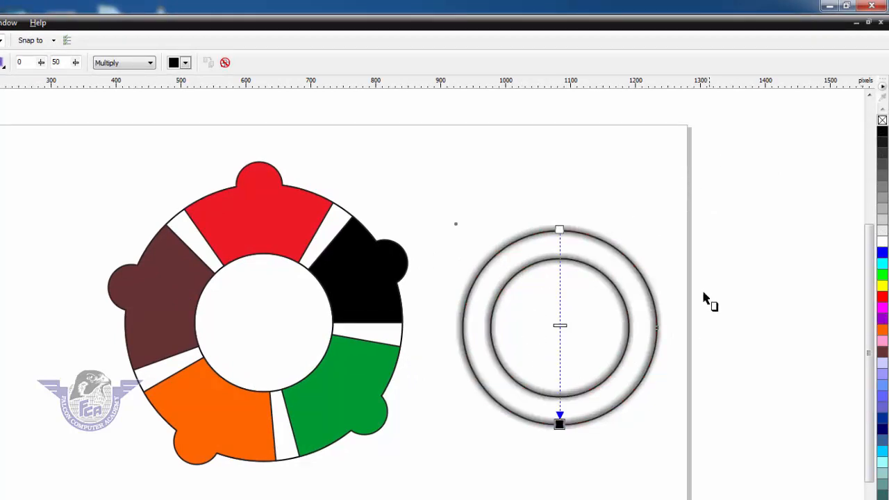
key(space)
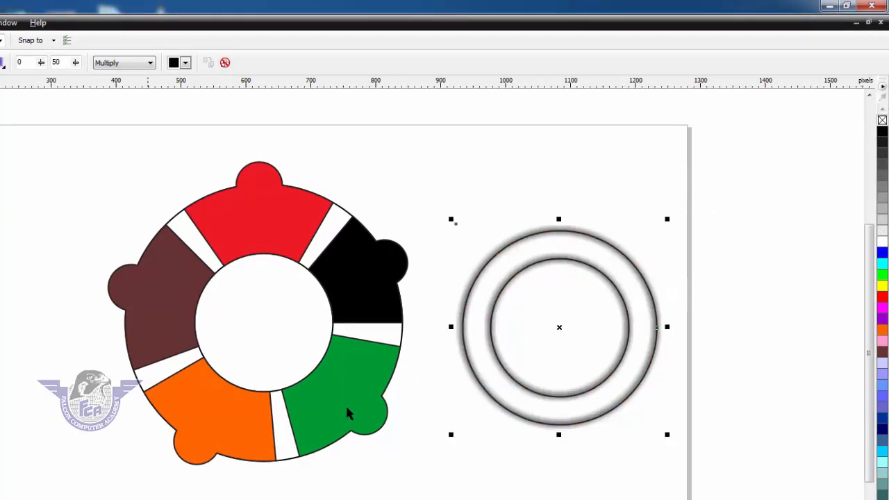
Break the drop shadow group apart, moving the ring outline off the page's right side and the shadow slightly left
click(425, 439)
drag(423, 183, 701, 491)
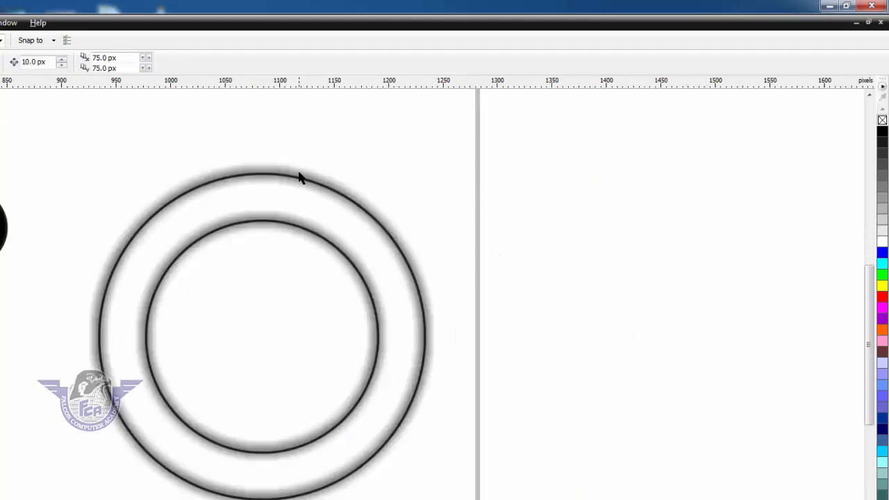
right_click(299, 177)
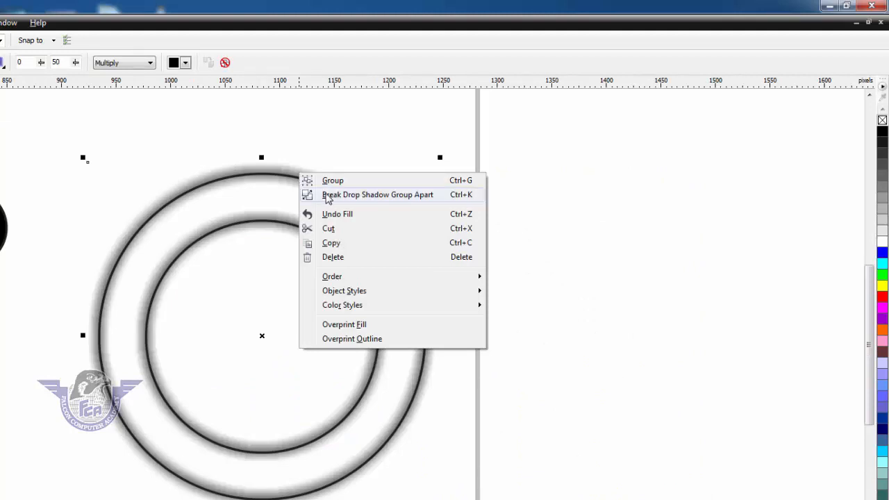
click(328, 197)
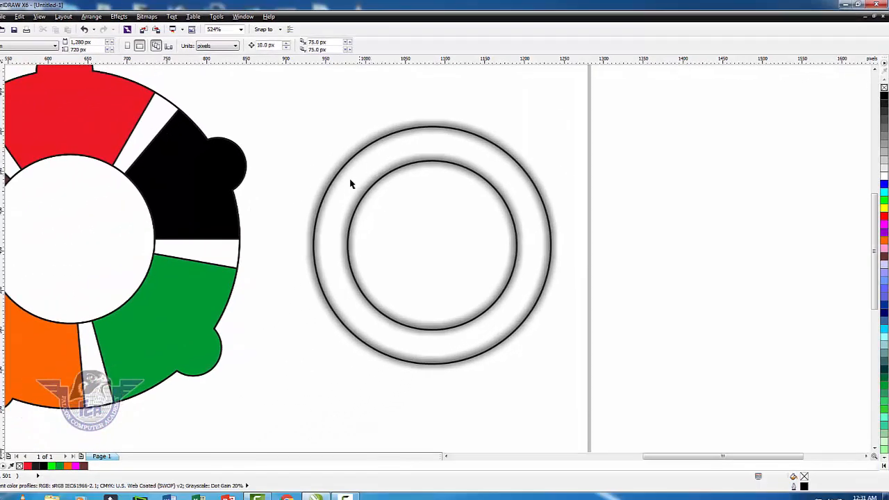
drag(351, 184, 689, 185)
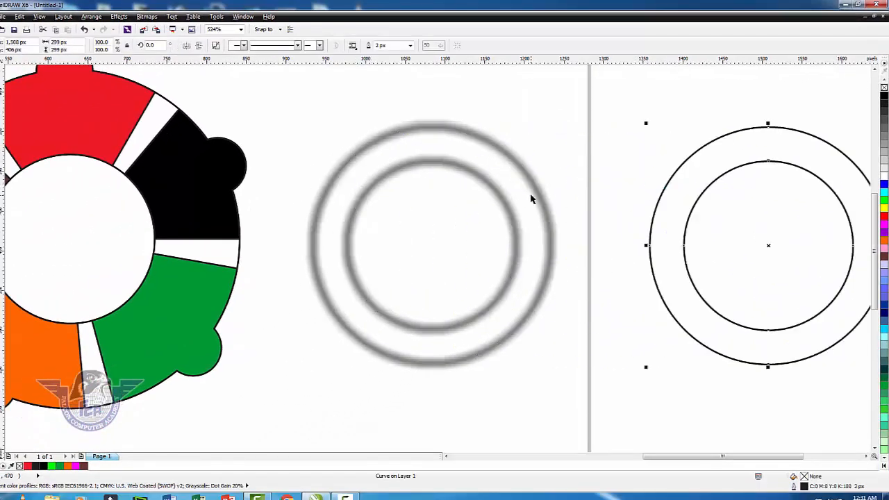
click(511, 187)
mouse_move(511, 187)
mouse_down()
mouse_move(496, 183)
mouse_move(507, 200)
mouse_up()
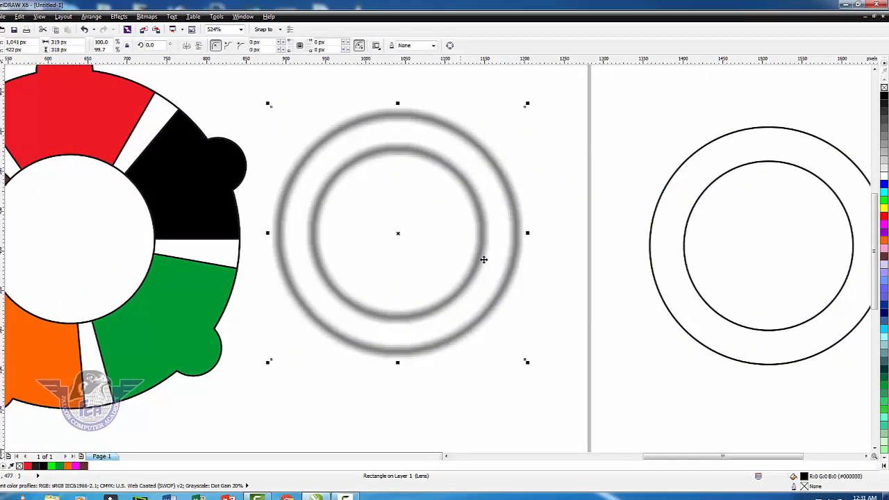
PowerClip the detached shadow inside the ring outline and move the clipped ring back beside the segmented ring
click(119, 16)
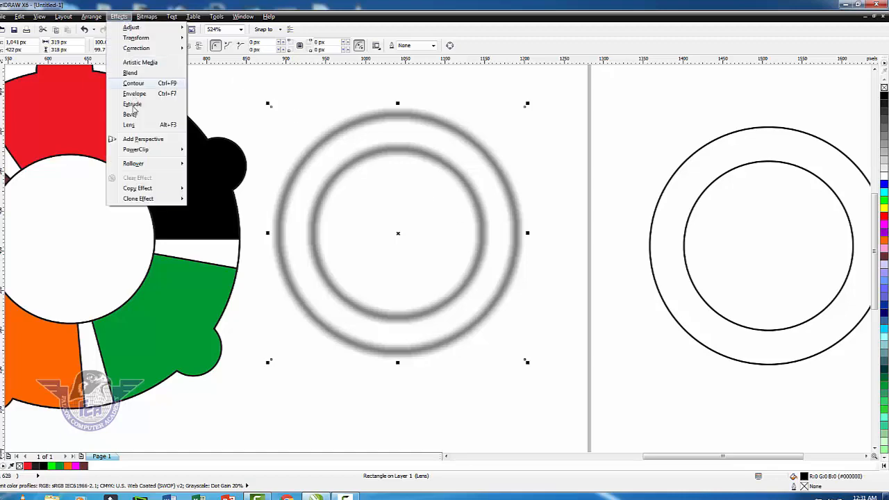
mouse_move(150, 150)
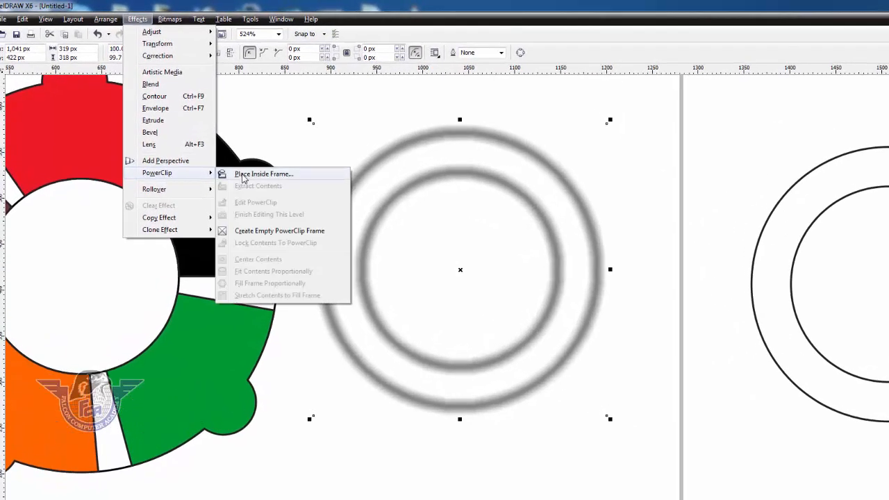
click(242, 174)
click(770, 218)
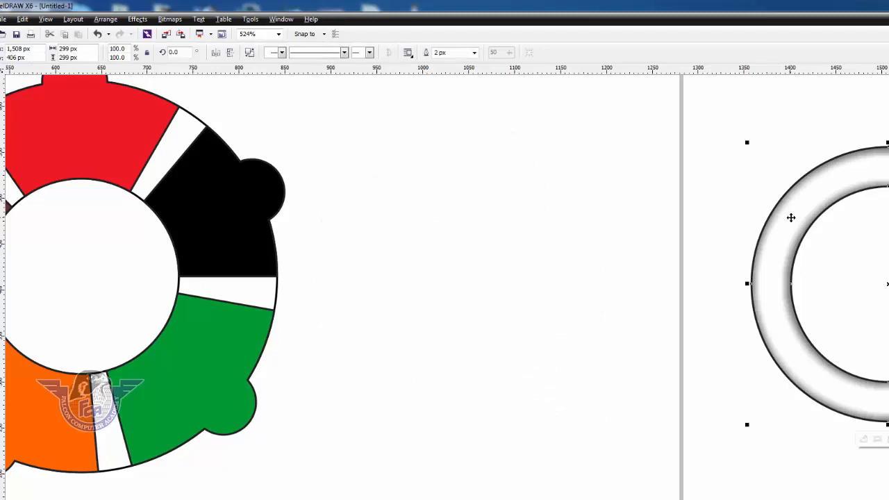
mouse_move(789, 219)
mouse_down()
mouse_move(472, 200)
mouse_move(472, 171)
mouse_up()
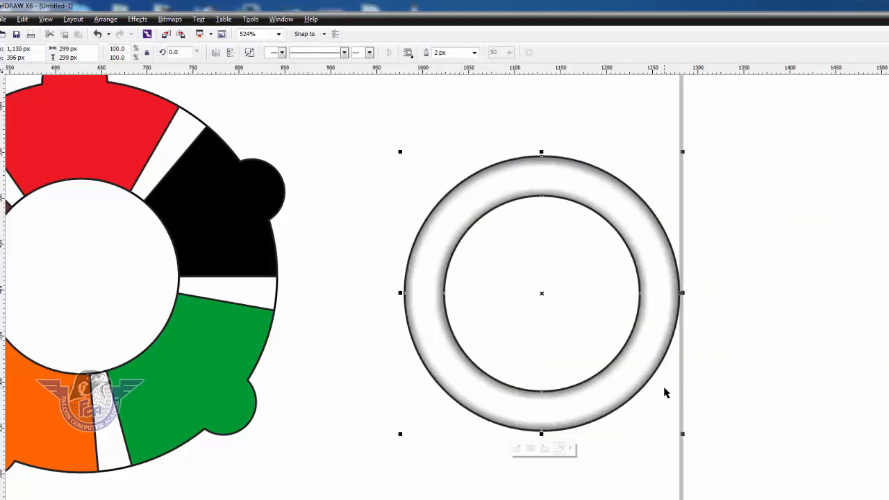
Align the shaded ring's center horizontally and vertically with the white inner circle of the segmented ring
key(F4)
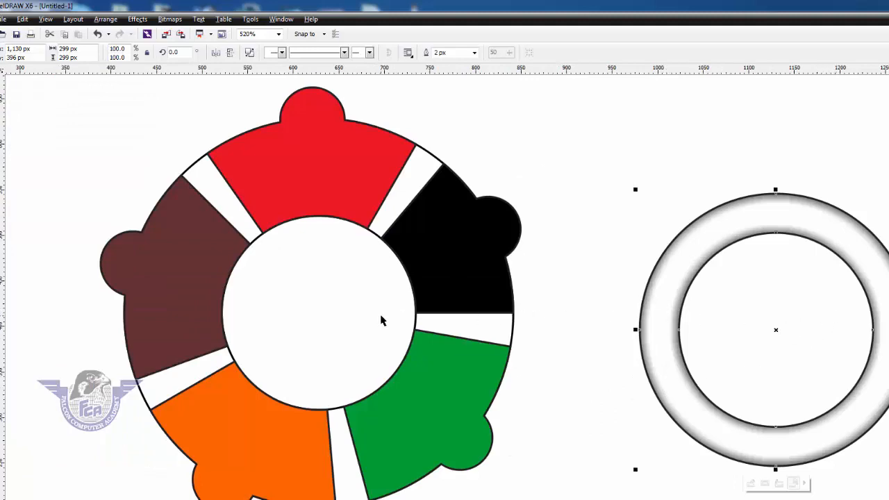
key(Escape)
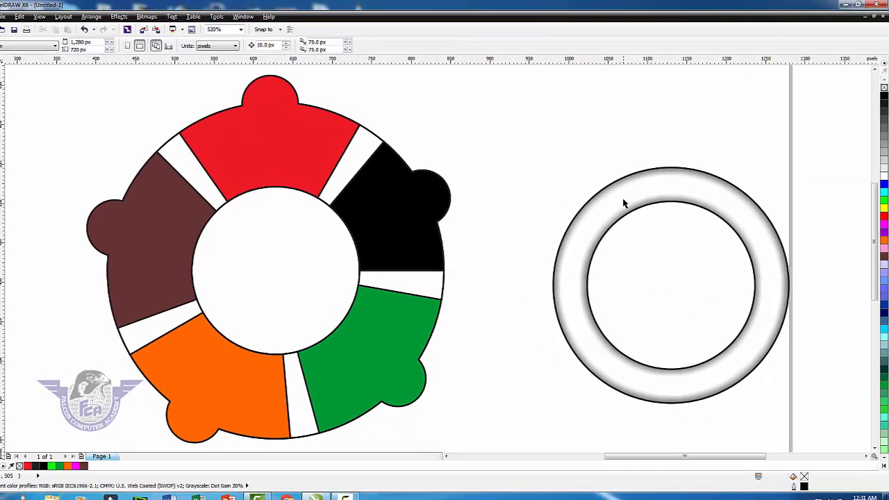
click(624, 204)
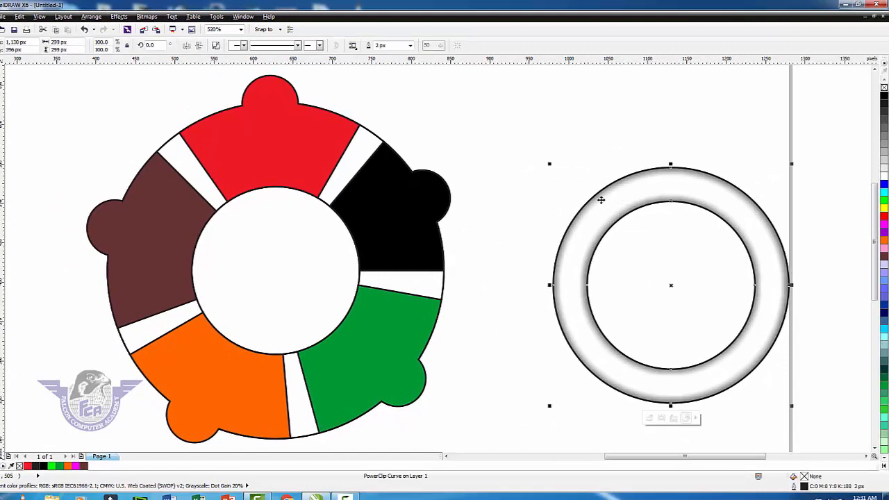
shift+click(278, 268)
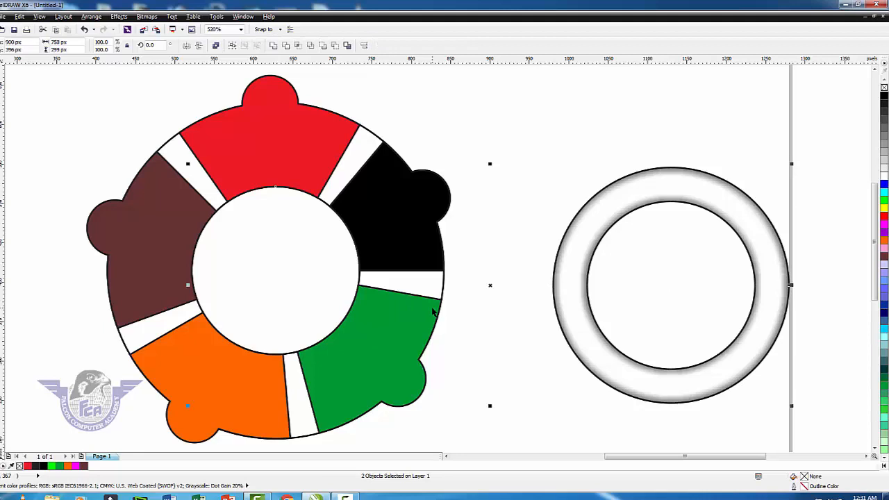
key(e)
key(c)
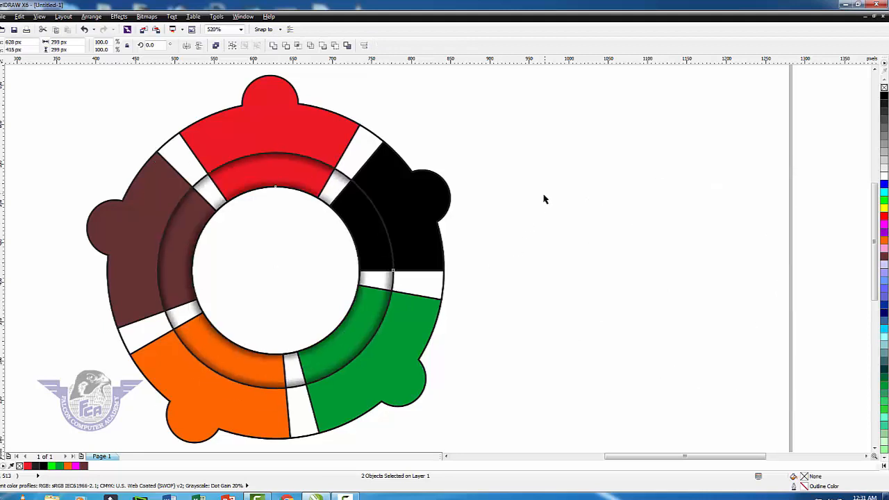
click(544, 199)
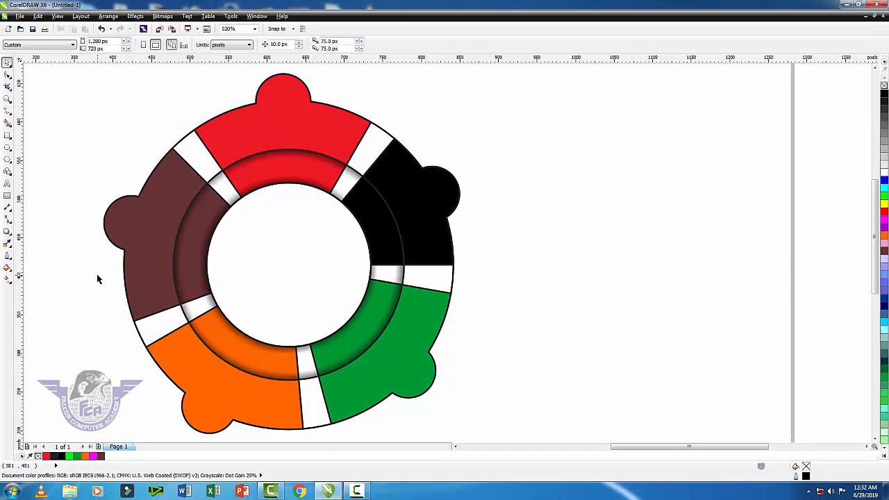
Group all parts of the circular infographic and center the group on the page
scroll(97, 274, down, 2)
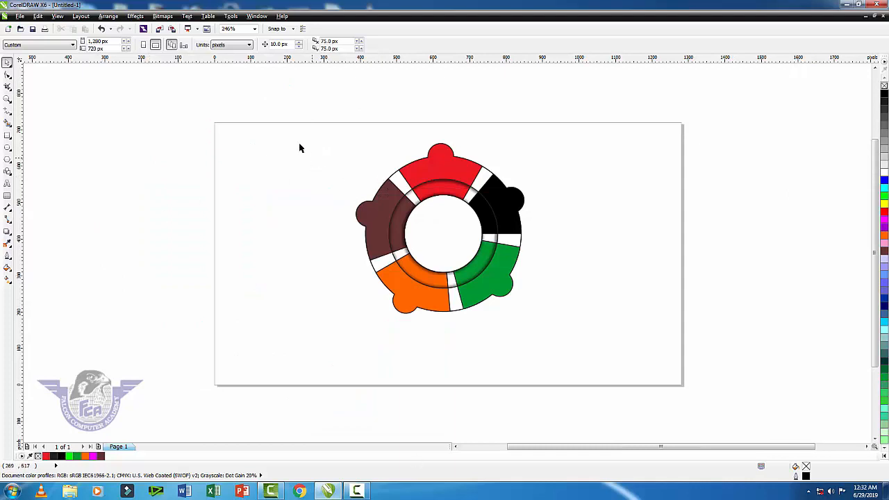
drag(301, 138, 568, 361)
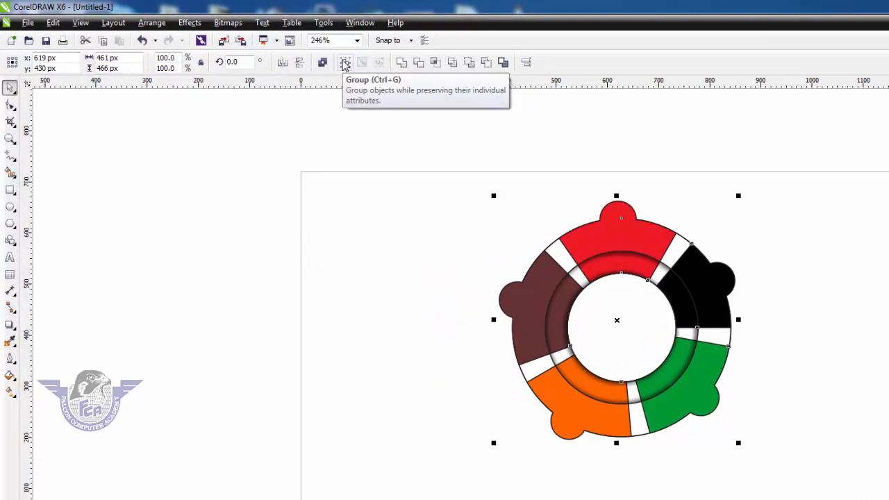
click(345, 63)
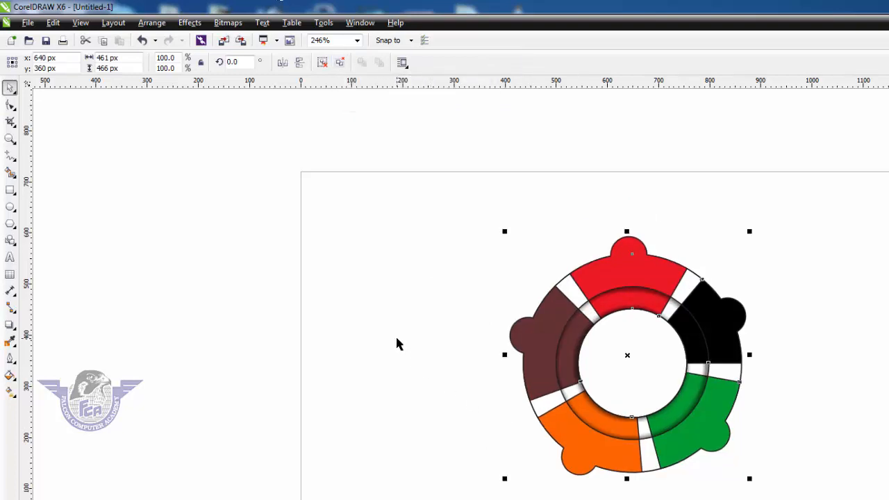
click(397, 343)
Add the two-line artistic text "Office" and "2016" in the blank area left of the infographic
click(9, 257)
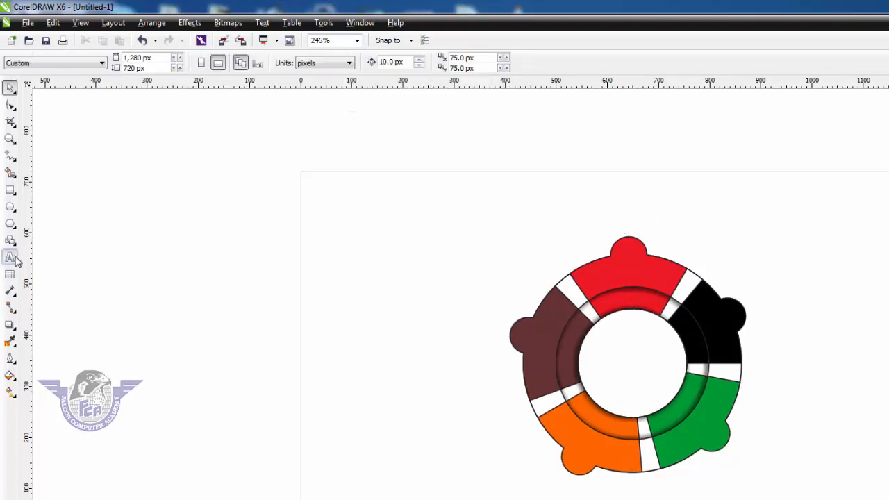
click(371, 305)
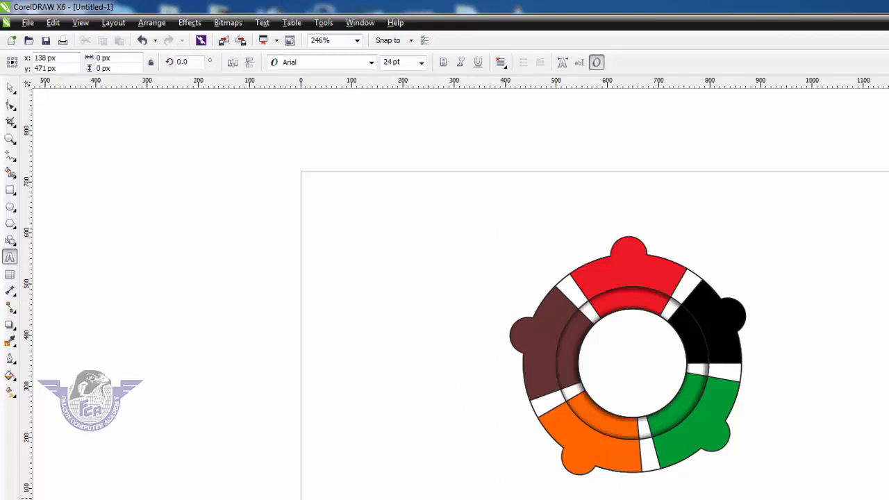
text(Office)
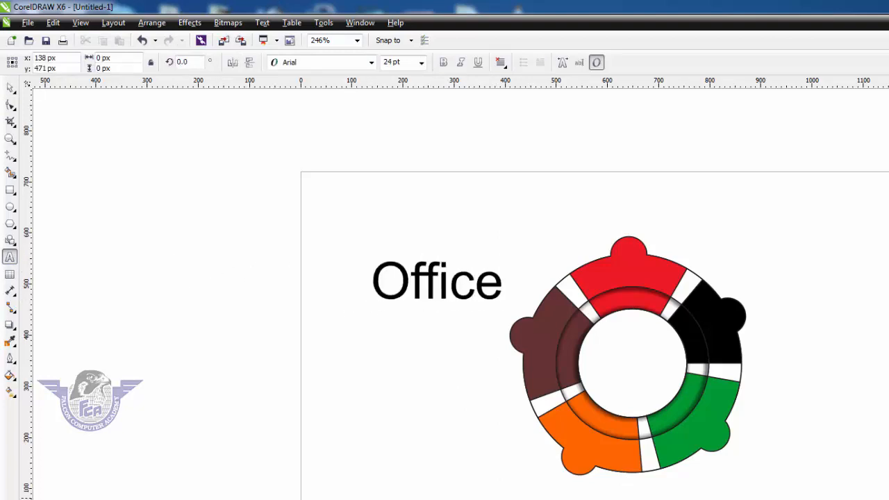
key(Return)
text(2016)
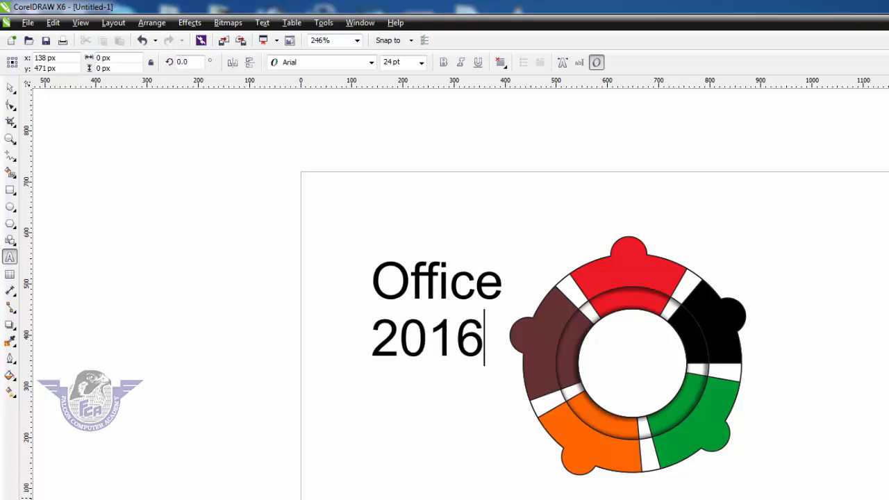
click(11, 88)
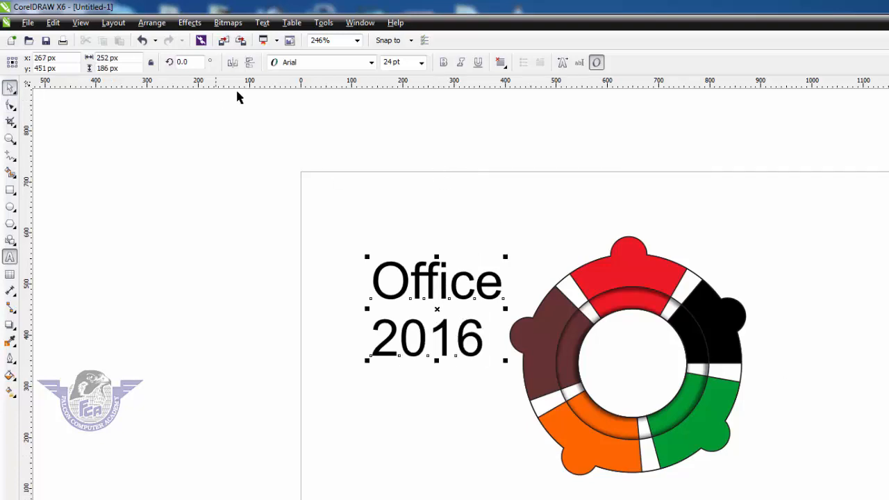
Try the Babelfish font on the Office 2016 text
click(289, 66)
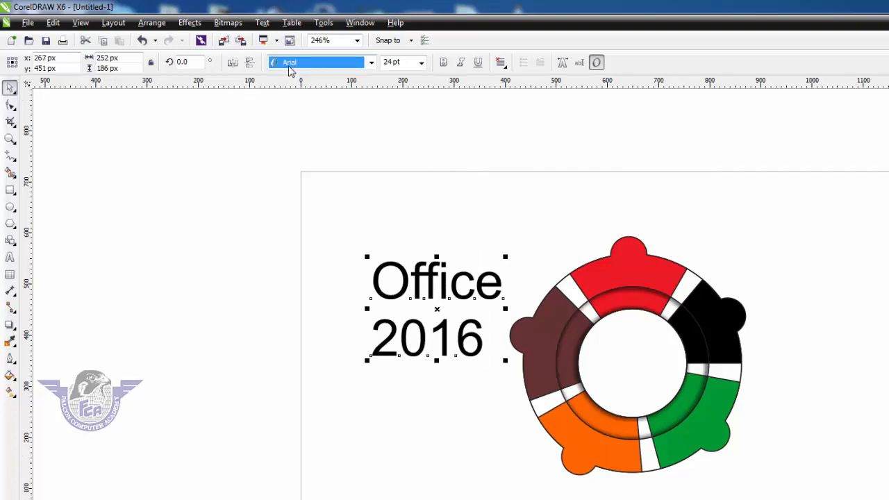
click(290, 68)
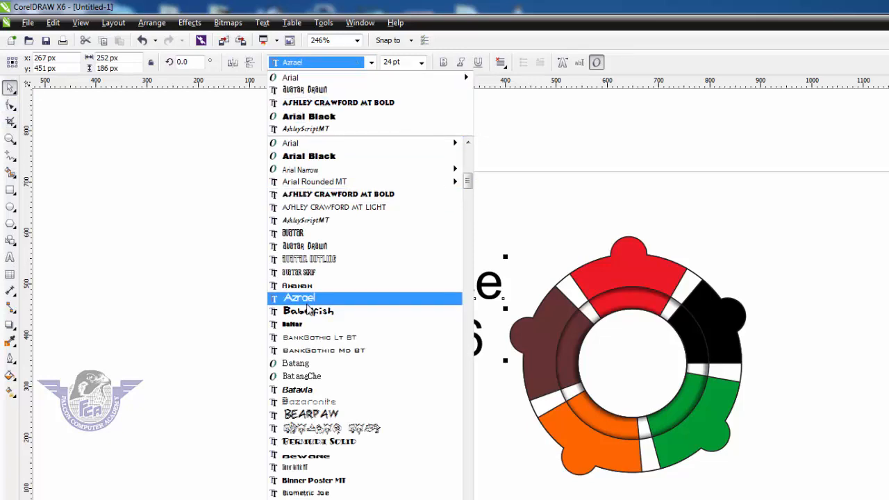
click(309, 314)
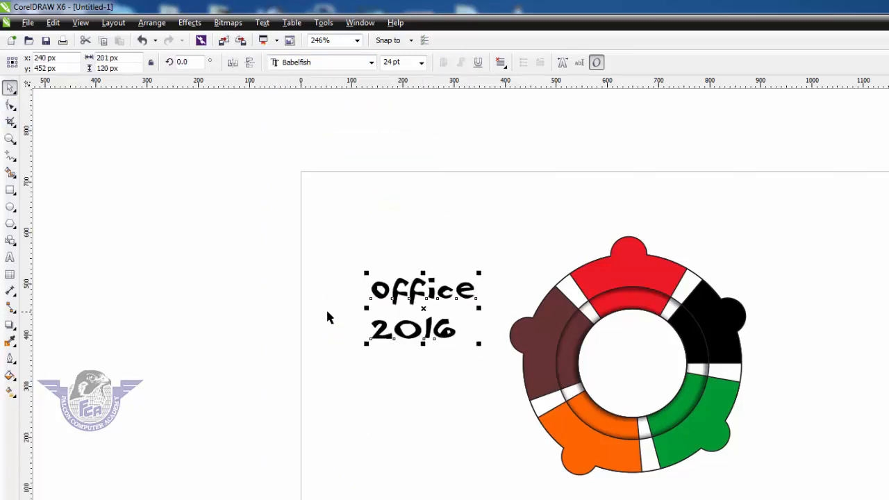
Set the Office 2016 text's font to Ashley Crawford MT Bold and center-align its lines
click(337, 63)
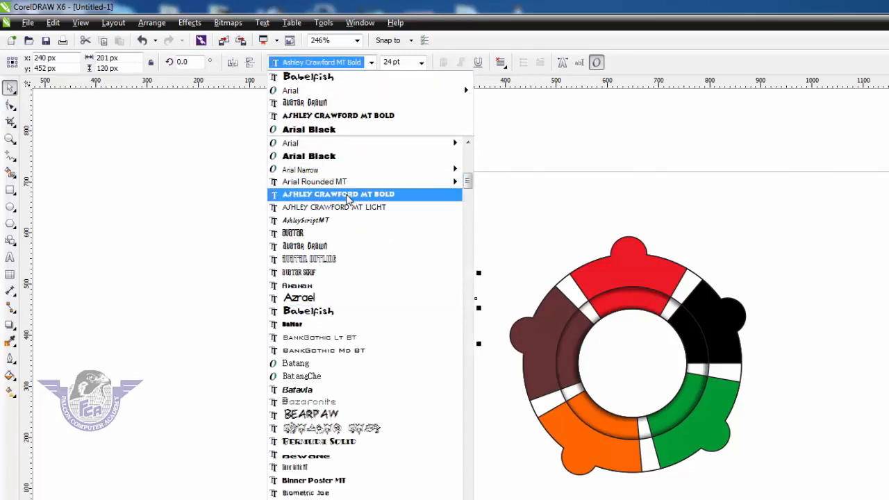
click(347, 194)
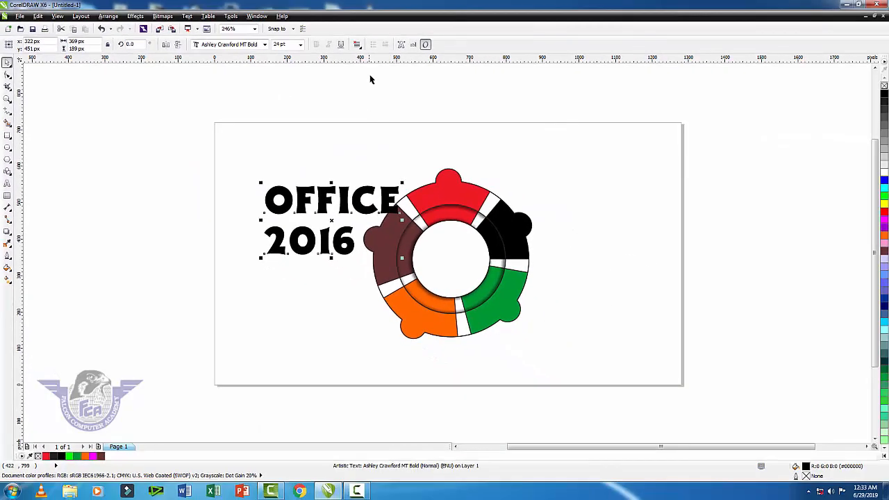
click(462, 57)
click(370, 77)
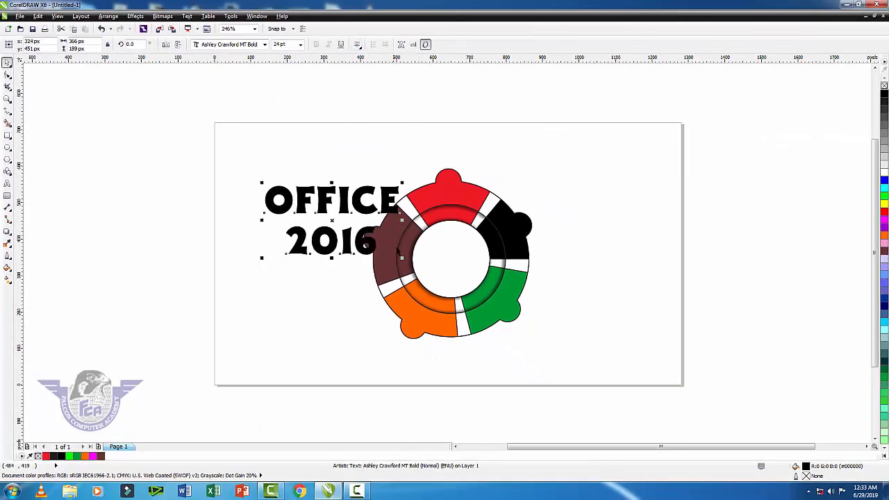
Scale the Office 2016 text down to about 126 px wide and place it inside the white central circle
drag(401, 258, 372, 214)
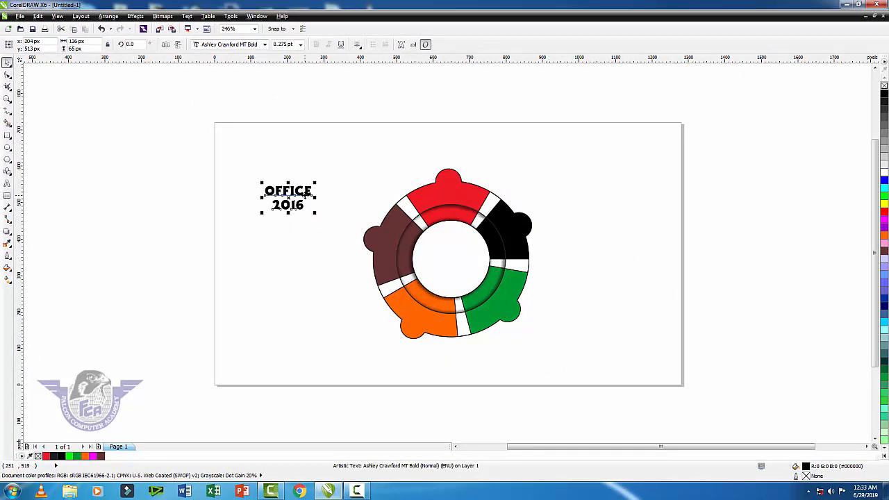
drag(318, 202, 468, 259)
click(554, 257)
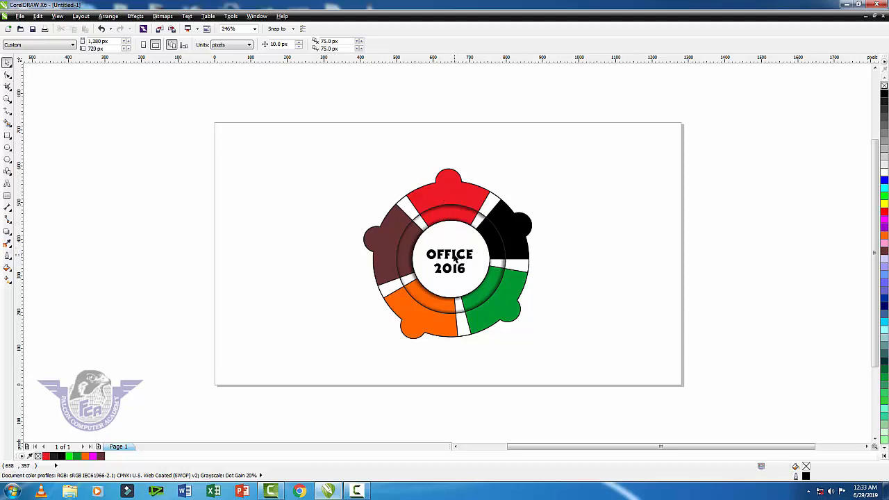
Copy the OFFICE 2016 text onto the red segment and replace the copy's text with WORD
drag(455, 258, 455, 194)
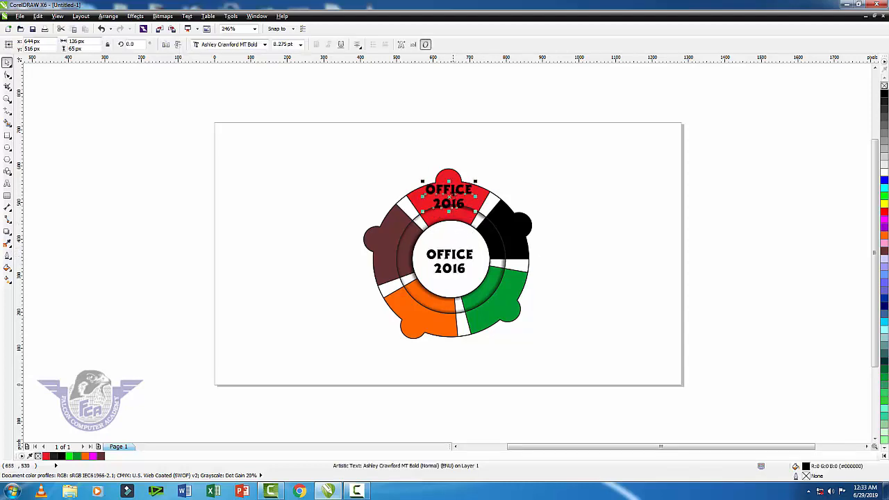
key(F8)
key(ctrl+a)
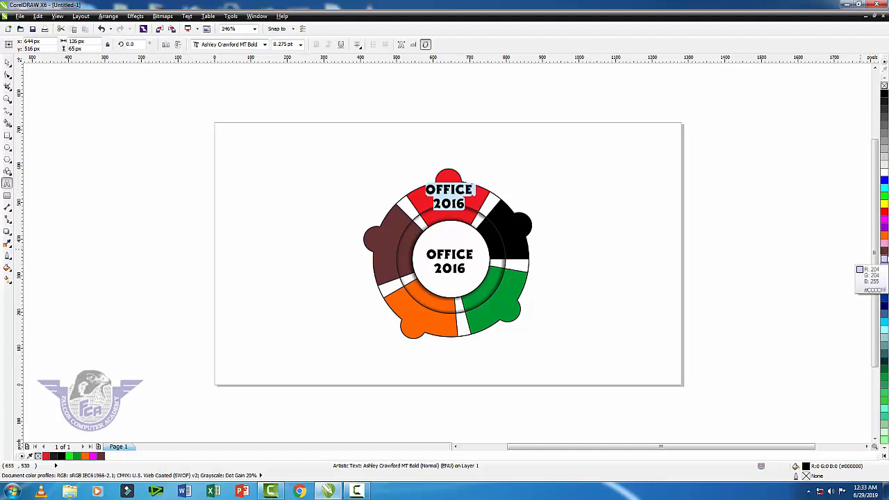
text(ORD)
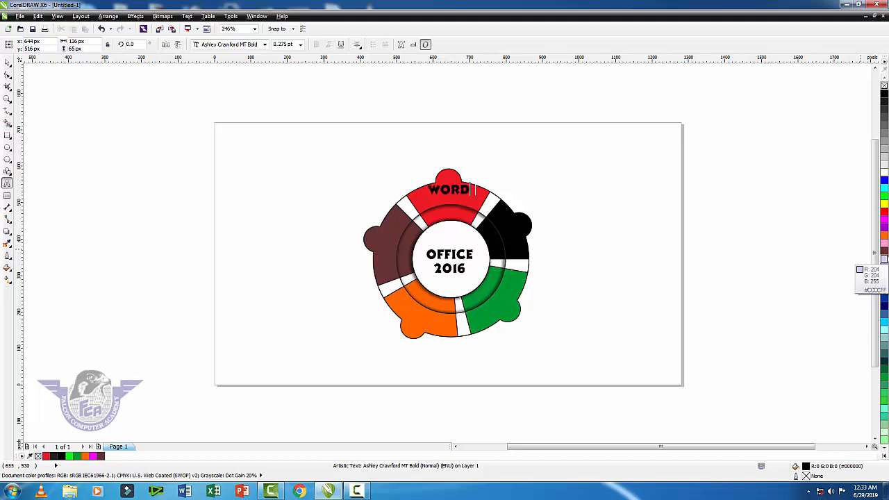
key(Escape)
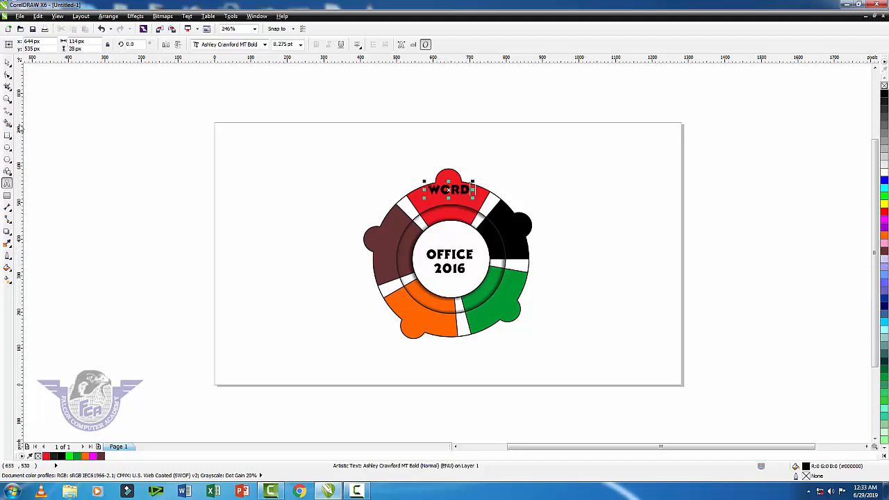
click(10, 62)
Place a copy of the WORD label in the blank area beside the black segment
drag(363, 163, 579, 284)
drag(374, 150, 568, 285)
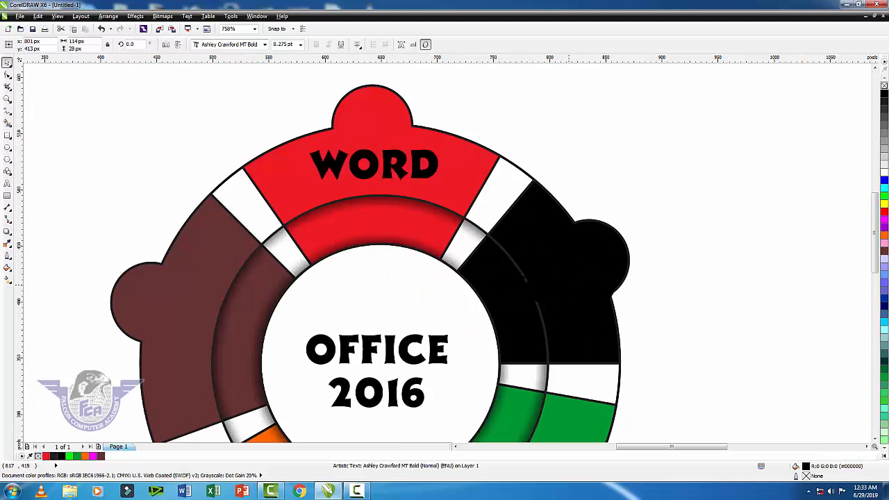
click(569, 285)
click(553, 284)
click(533, 284)
click(529, 284)
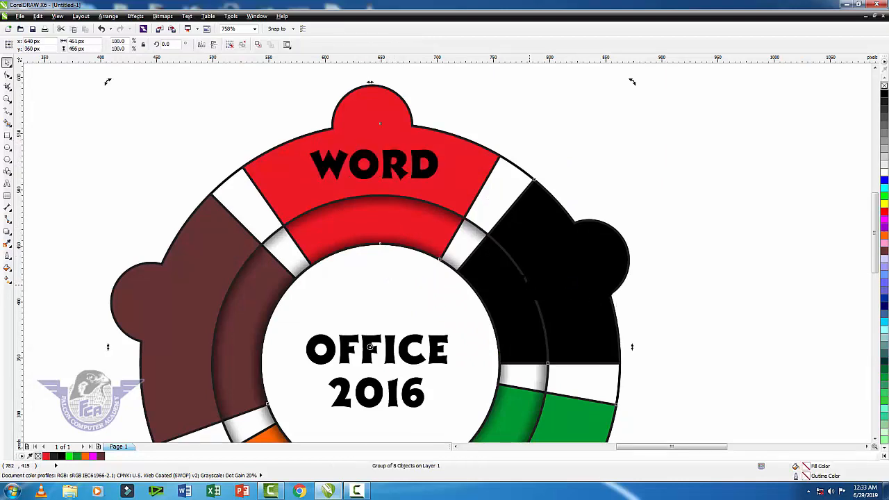
click(522, 284)
drag(522, 284, 617, 169)
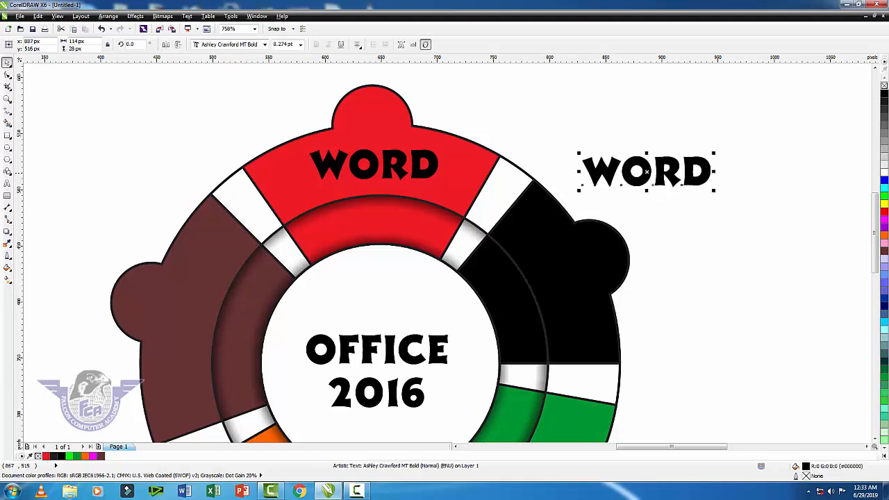
Replace the text of the WORD copy beside the black segment with EXCEL
double_click(621, 172)
key(ctrl+a)
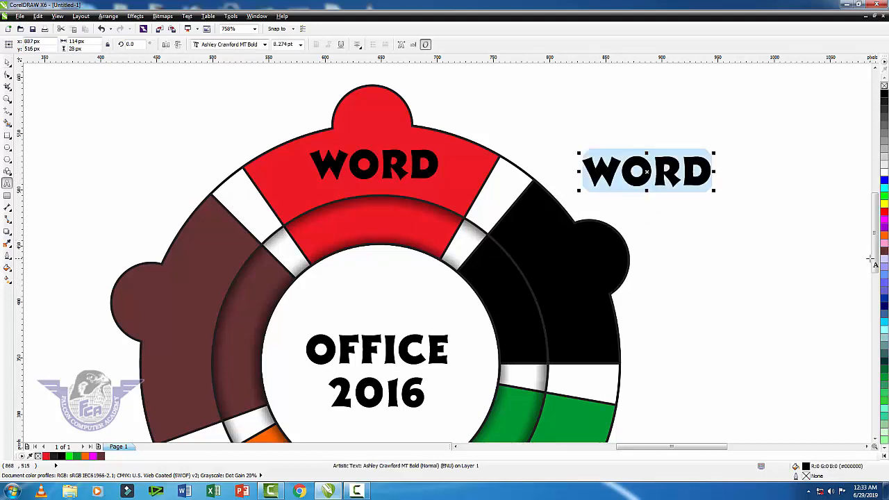
text(EXCEL)
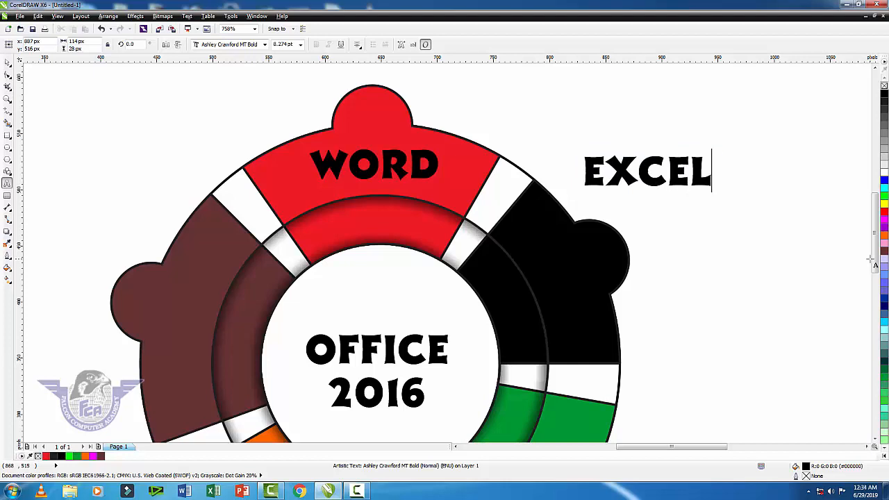
click(7, 62)
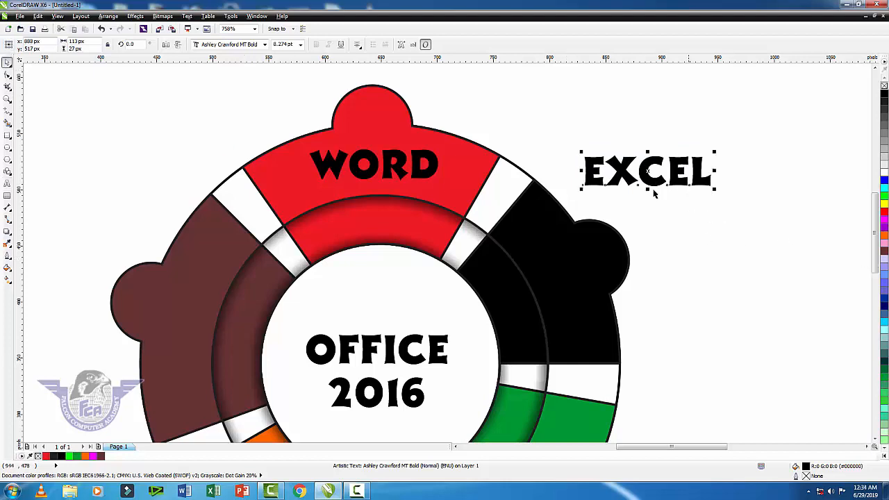
Move the EXCEL label onto the black segment, color it white, scale it to about 6.9 pt and rotate it to about 295.5°
drag(653, 192, 585, 299)
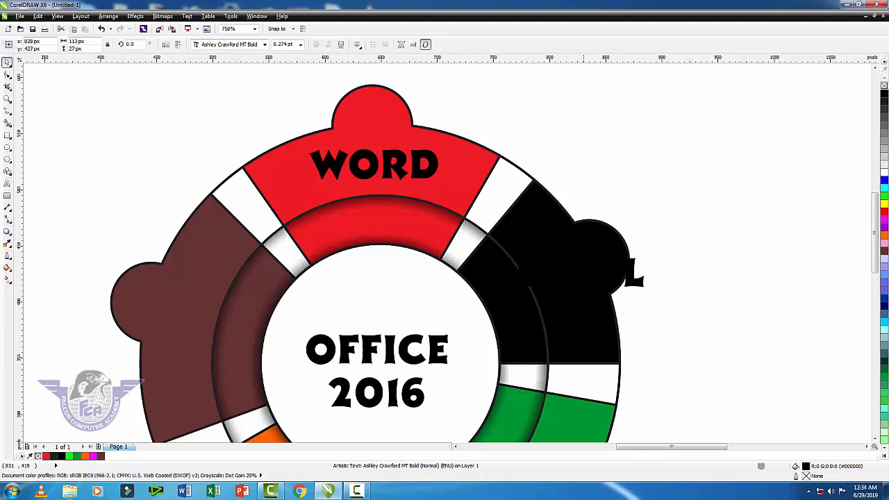
click(884, 172)
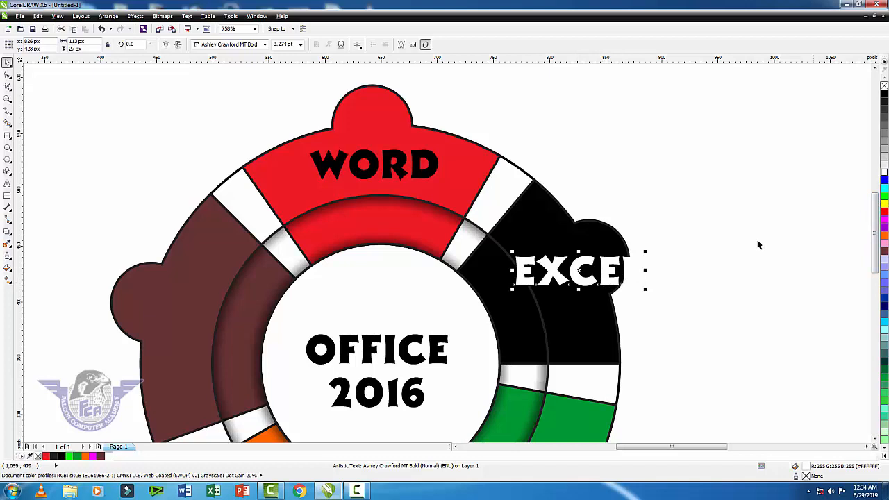
click(628, 272)
drag(646, 254, 588, 327)
click(562, 274)
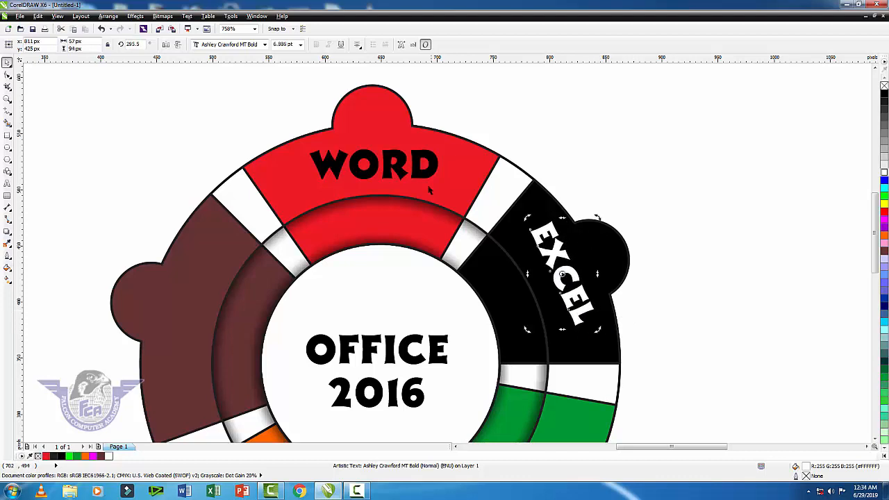
Color the WORD label on the red segment yellow
click(373, 164)
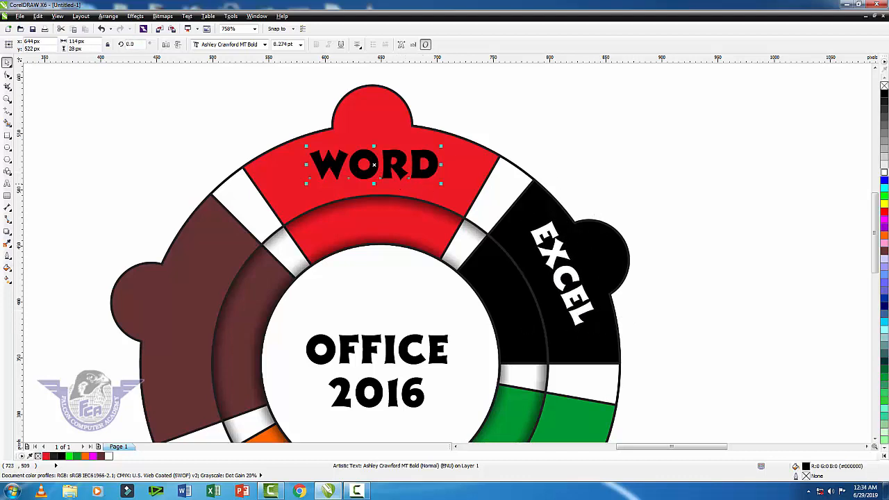
click(884, 203)
click(758, 208)
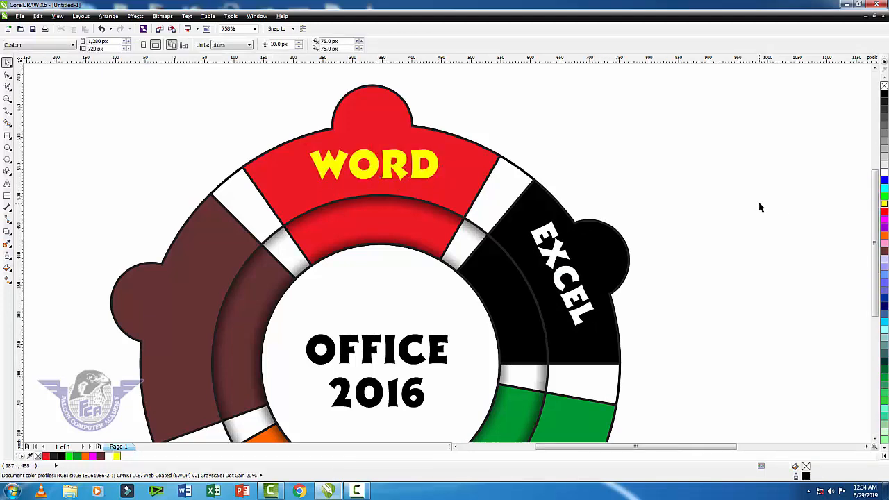
Copy the EXCEL label onto the green segment and replace the copy's text with POWER POINT
scroll(759, 205, down, 3)
key(z)
drag(348, 148, 755, 454)
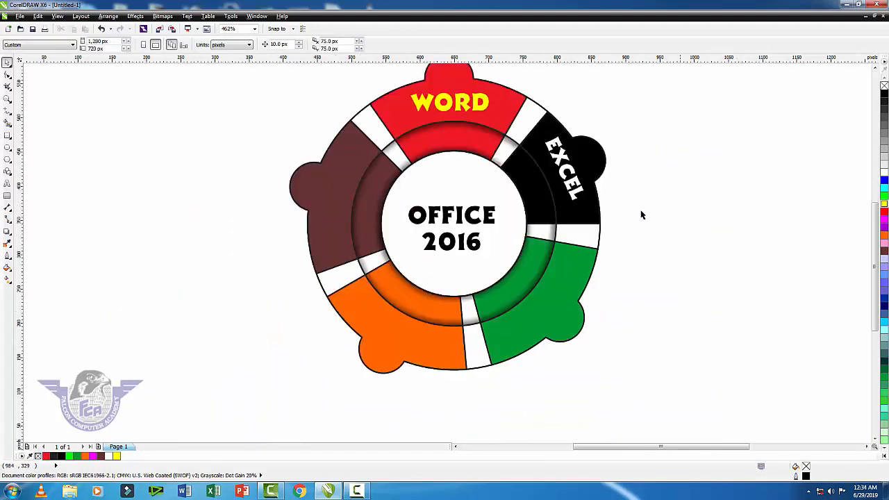
drag(567, 175, 570, 303)
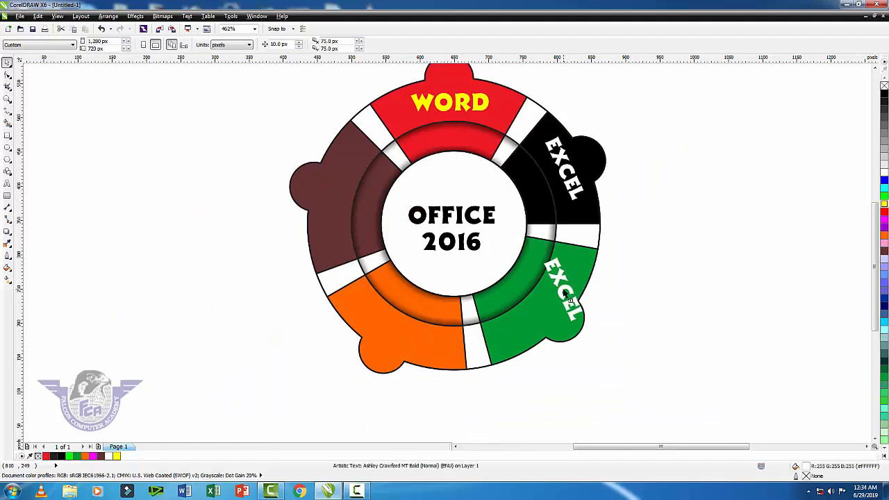
key(F8)
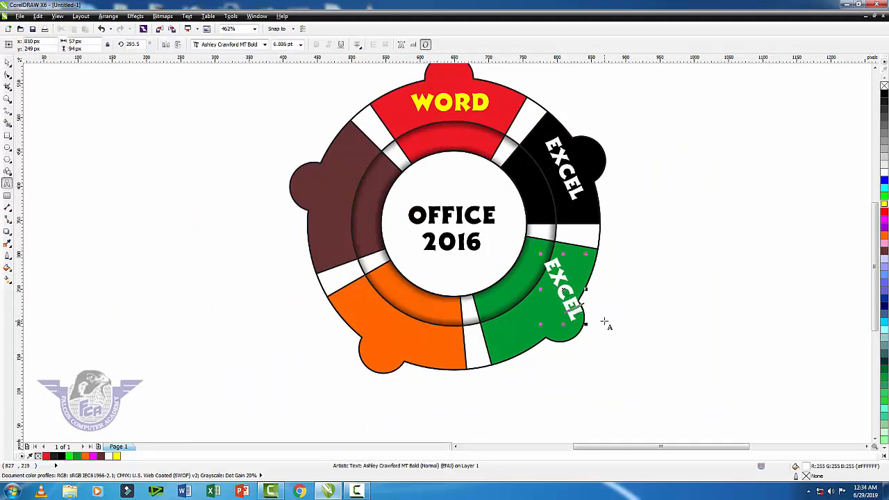
double_click(577, 307)
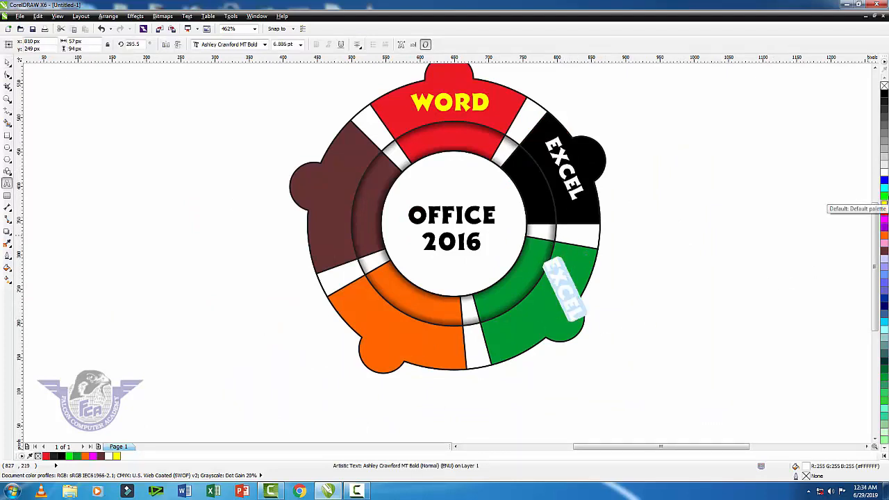
text(POWER)
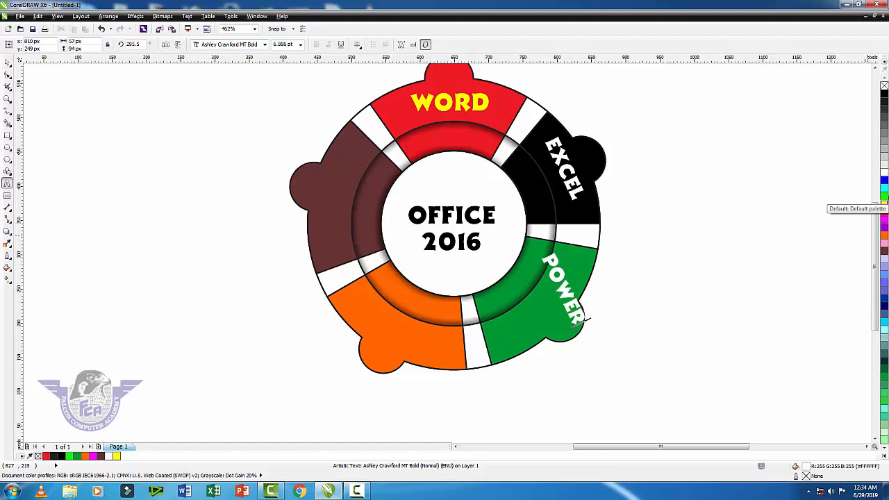
text( PO)
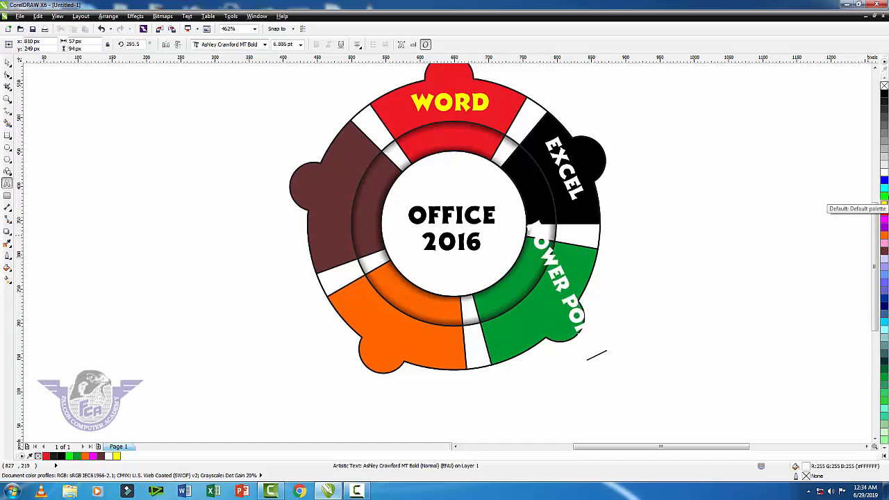
click(7, 62)
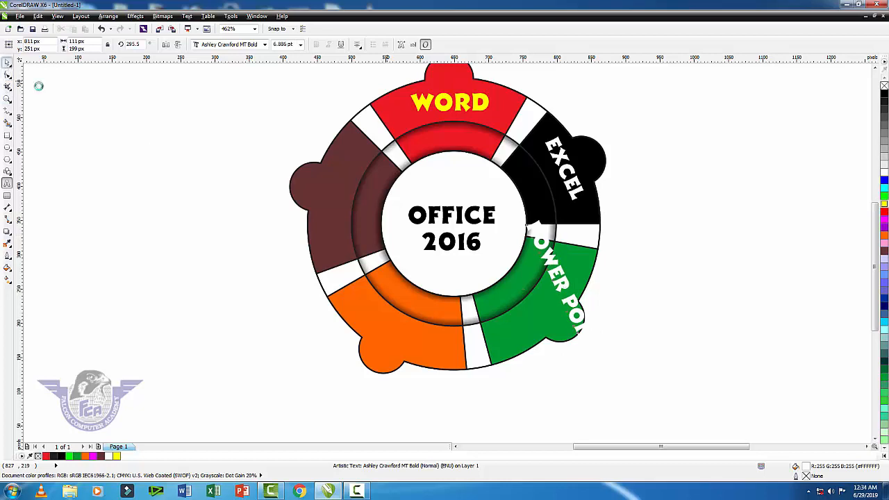
Scale the POWER POINT label down to about 3.8 pt and rotate it to about 52° to follow the green segment
click(566, 283)
drag(605, 218, 558, 293)
key(ctrl+a)
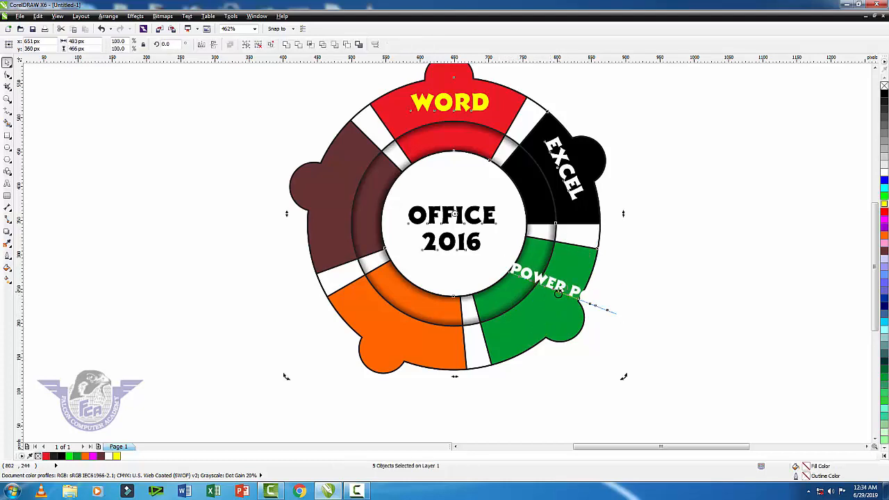
click(561, 293)
click(561, 290)
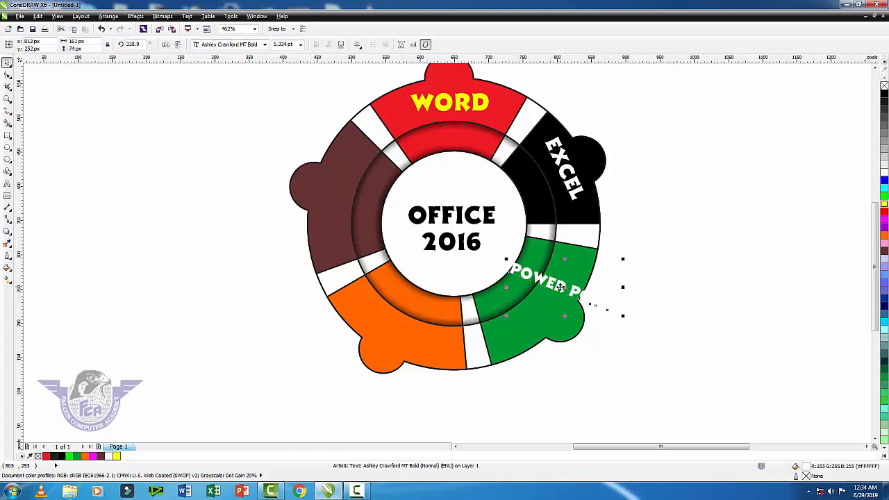
drag(623, 261, 549, 221)
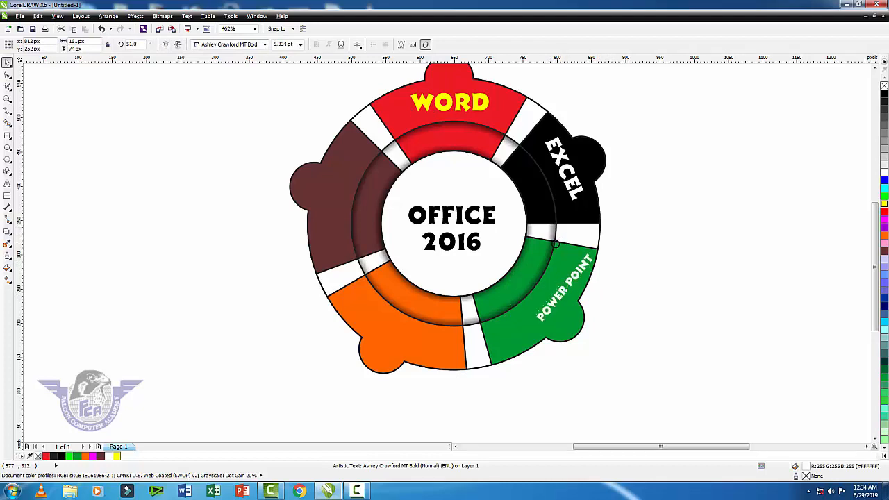
Center the POWER POINT label along the green segment, enlarge it to fill the band and adjust its rotation to about 49.6°
click(569, 286)
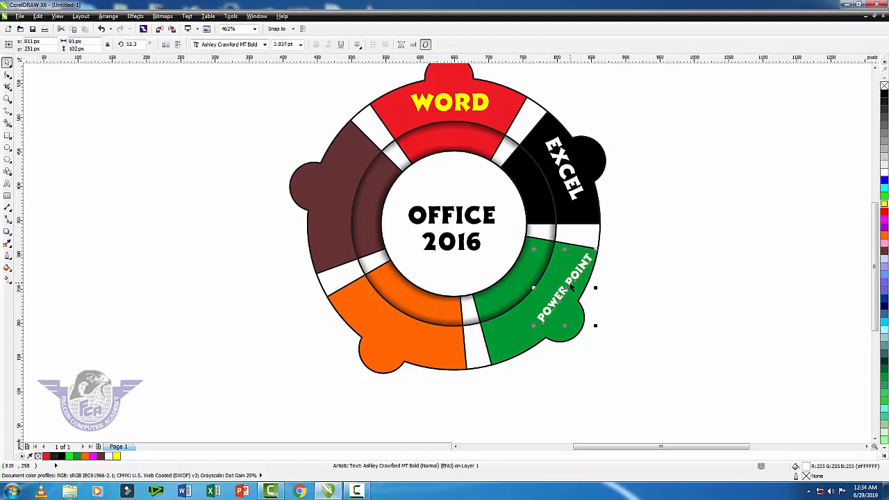
drag(569, 283, 554, 300)
click(554, 300)
drag(576, 267, 590, 254)
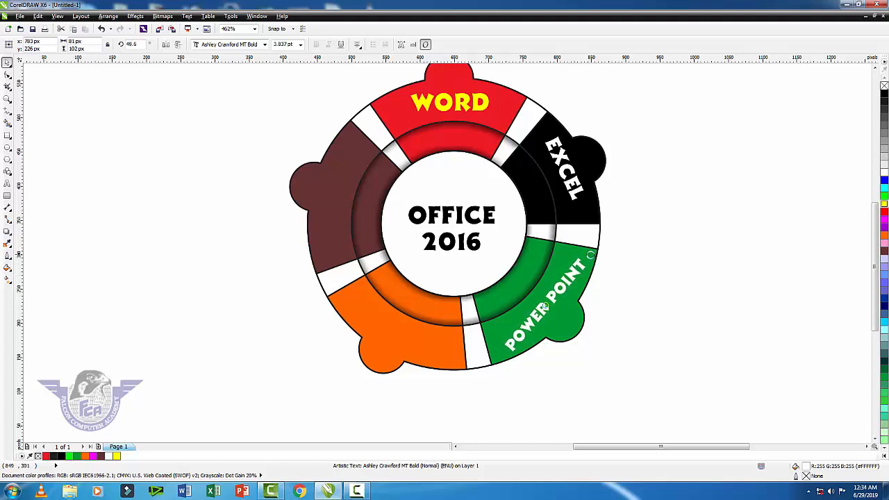
click(620, 285)
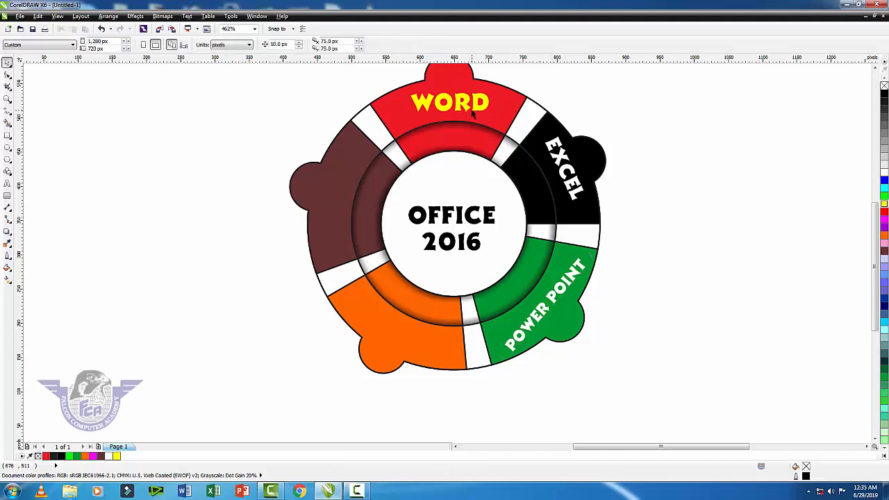
Copy the yellow WORD label onto the orange segment and replace the copy's text with INPAGE
drag(468, 108, 415, 340)
double_click(397, 336)
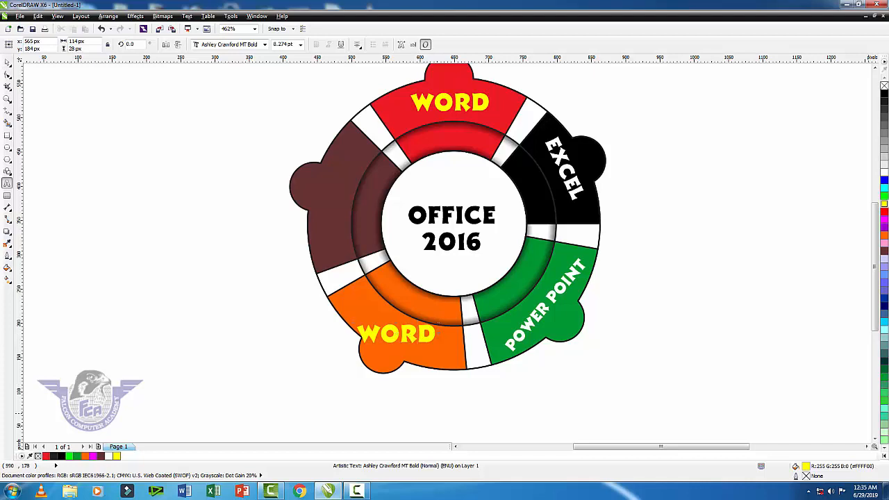
key(ctrl+a)
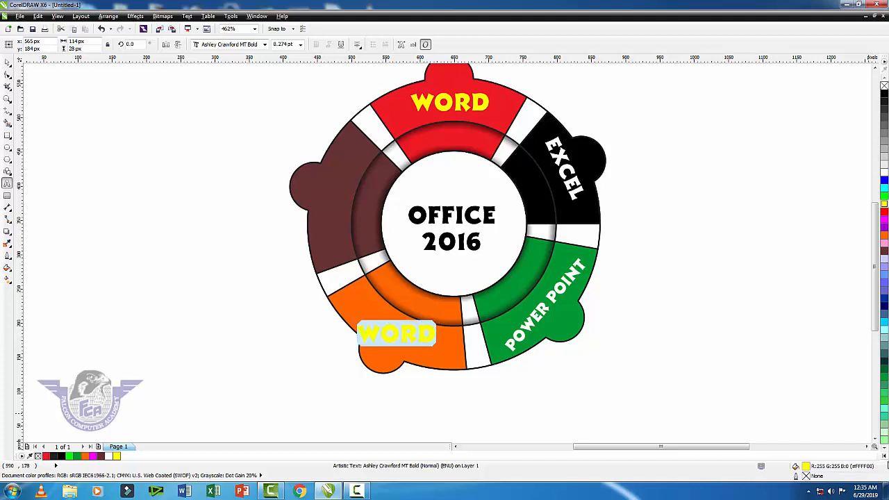
text(INPAE)
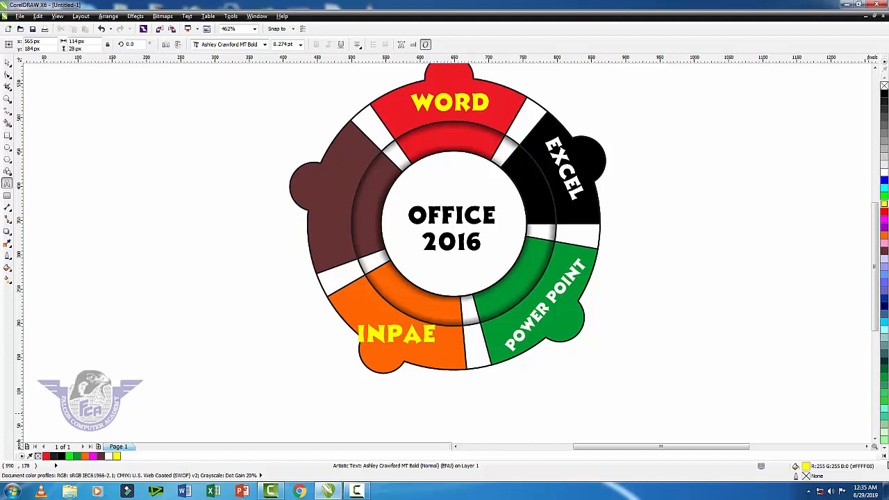
key(BackSpace)
text(GE)
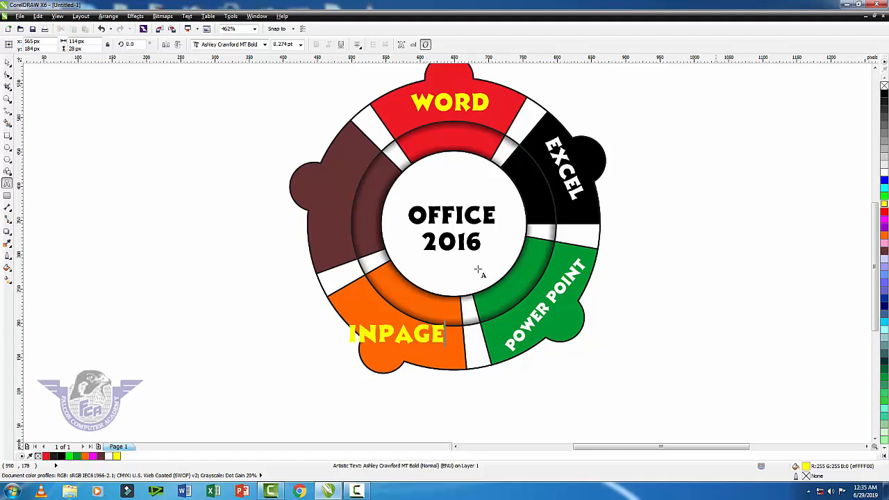
click(7, 63)
Fit INPAGE to the orange segment at about 326.6°, and place a copy on the maroon segment rotated to about 77.8°
drag(447, 322, 347, 212)
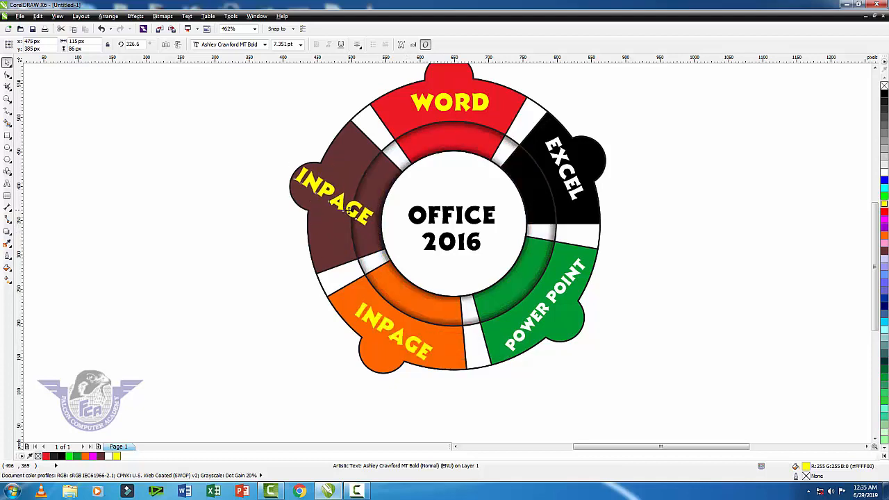
click(349, 211)
drag(377, 165, 292, 171)
Replace the INPAGE text on the maroon segment with TYPING and shift the label slightly to centre it in the band
double_click(336, 191)
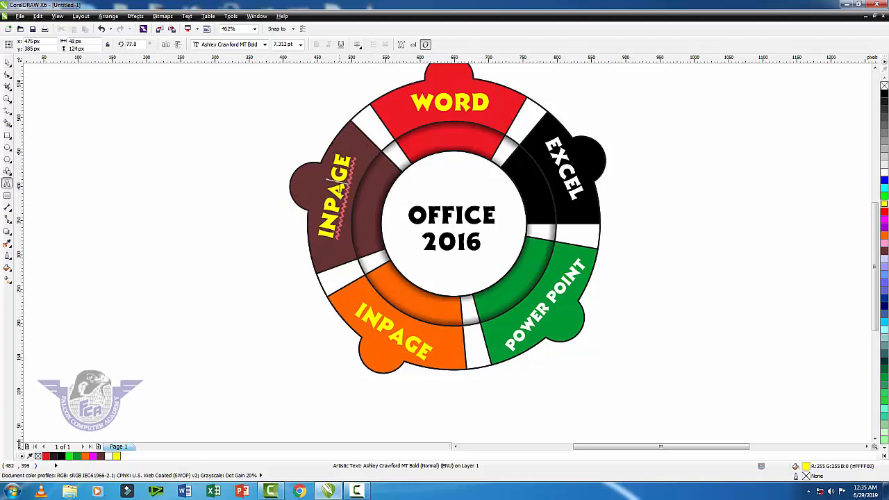
key(ctrl+a)
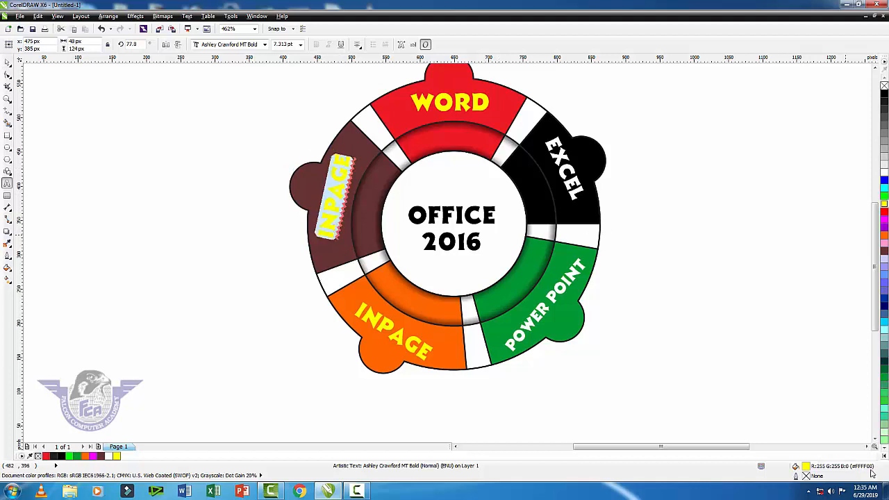
text(TYPING)
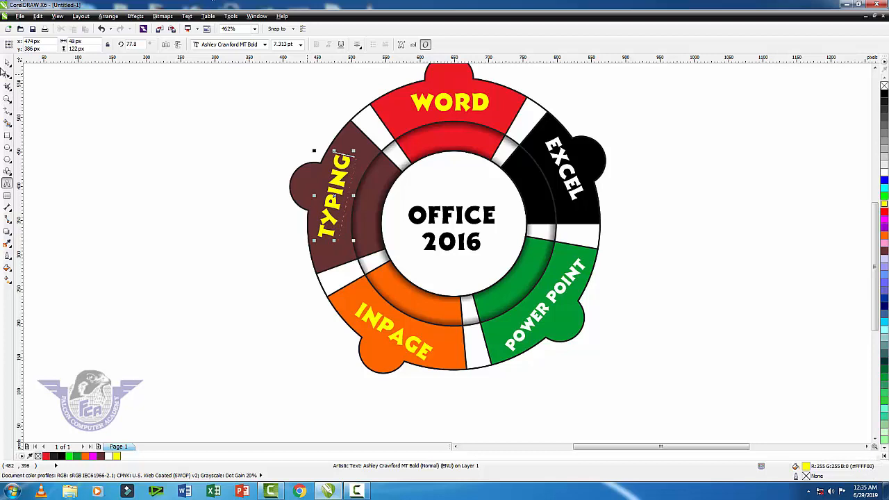
click(7, 62)
click(336, 188)
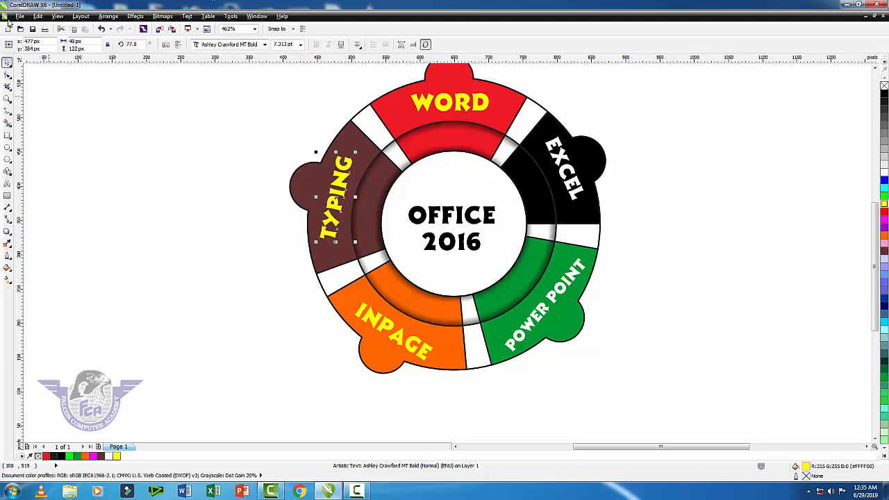
click(654, 236)
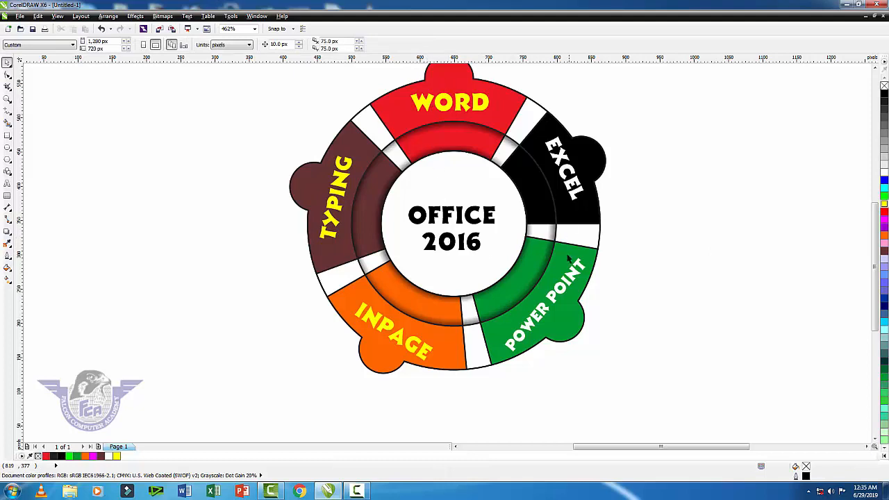
Group the whole ring infographic, including all its segments, labels and the OFFICE 2016 centre, into one object
scroll(386, 358, up, 1)
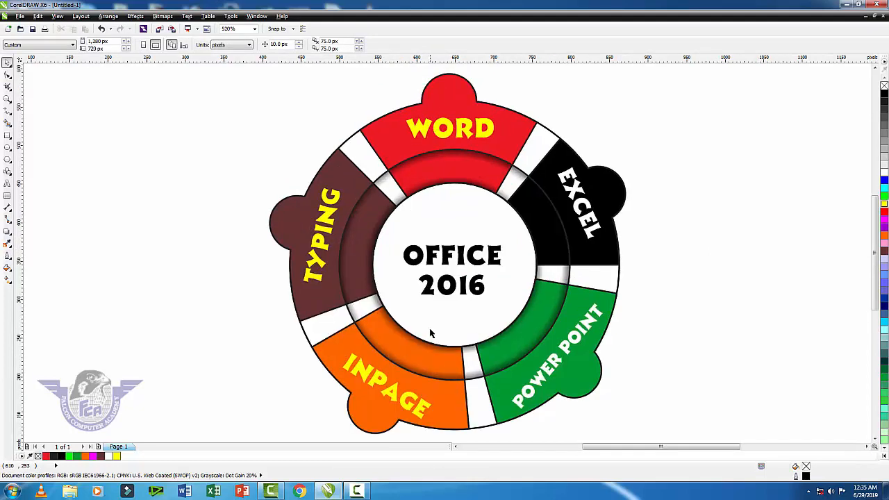
key(shift+F4)
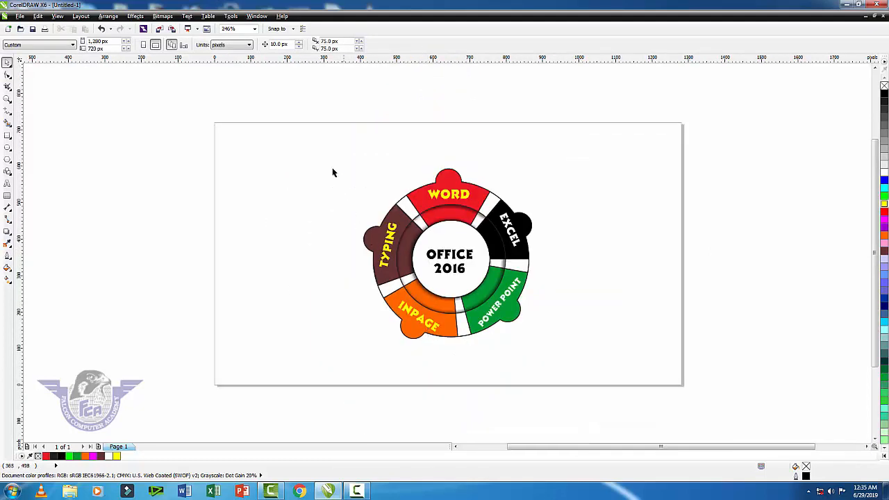
drag(321, 152, 603, 380)
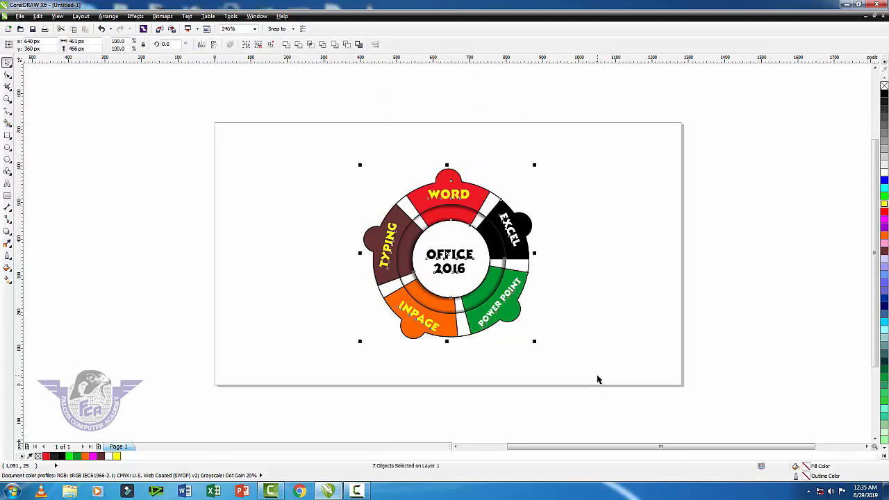
click(251, 44)
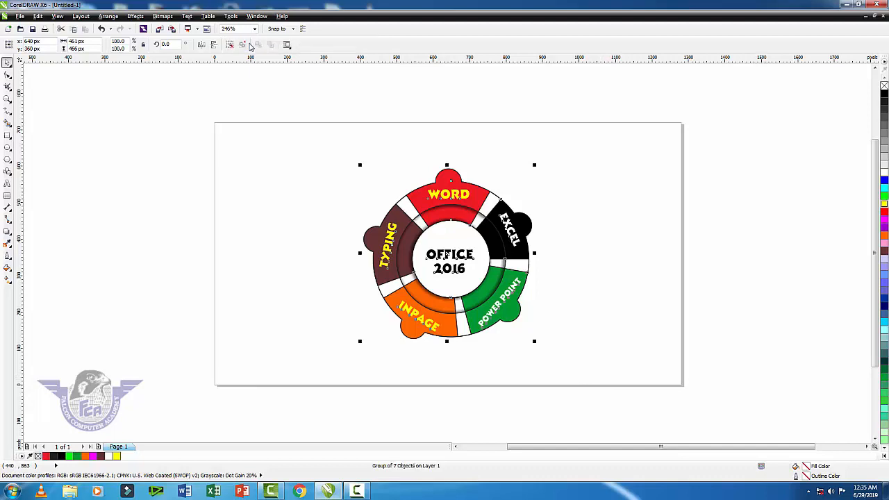
click(31, 156)
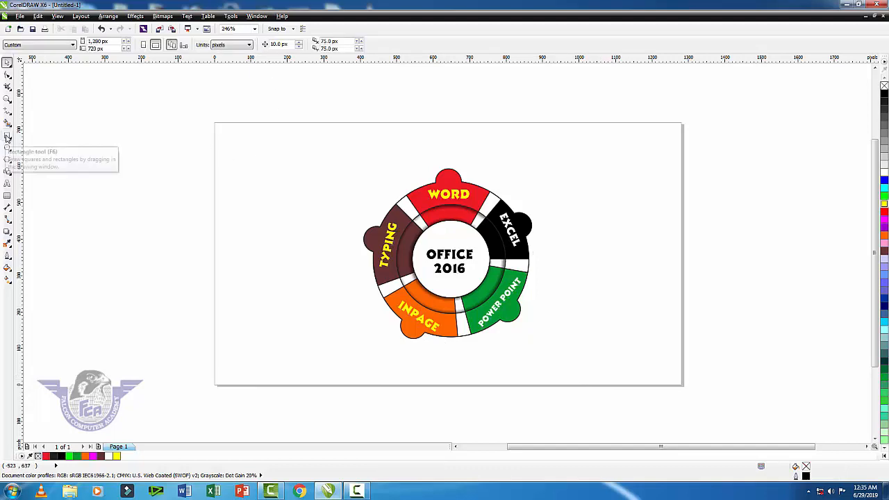
Add a page-sized background rectangle and give it a Radial two-color fountain fill from pale green to white
double_click(7, 136)
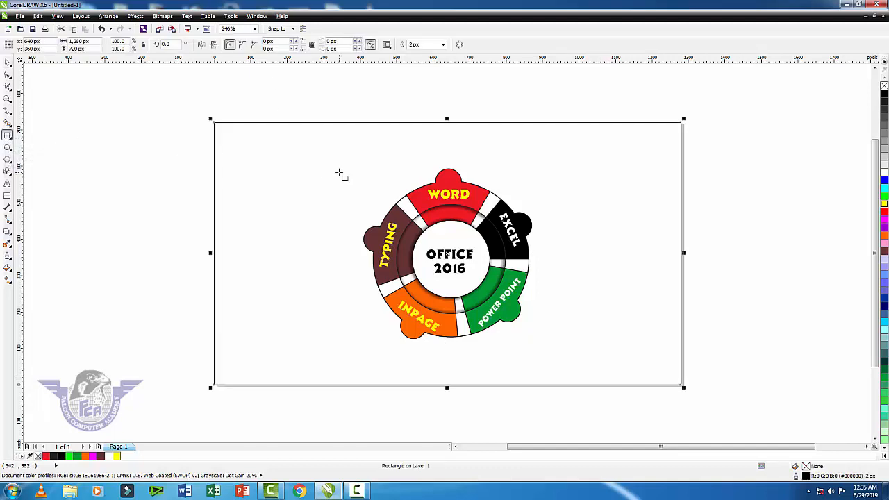
key(F11)
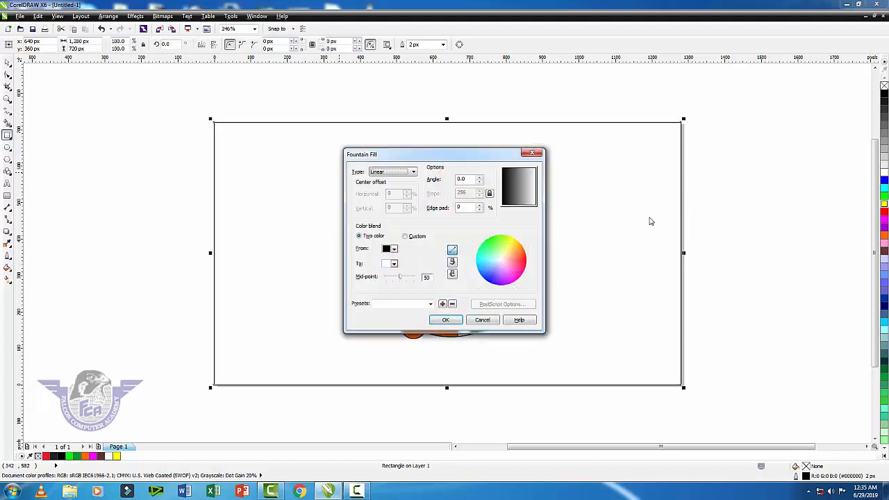
click(399, 172)
click(377, 186)
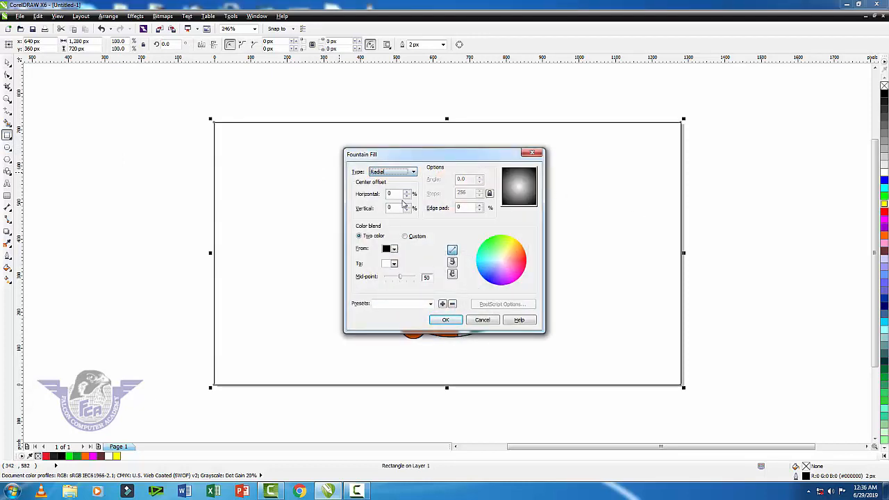
click(392, 249)
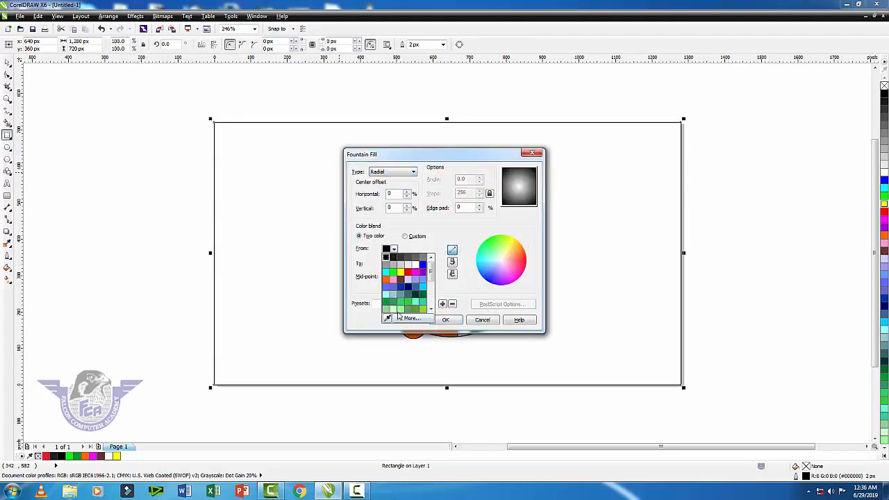
click(393, 311)
click(446, 319)
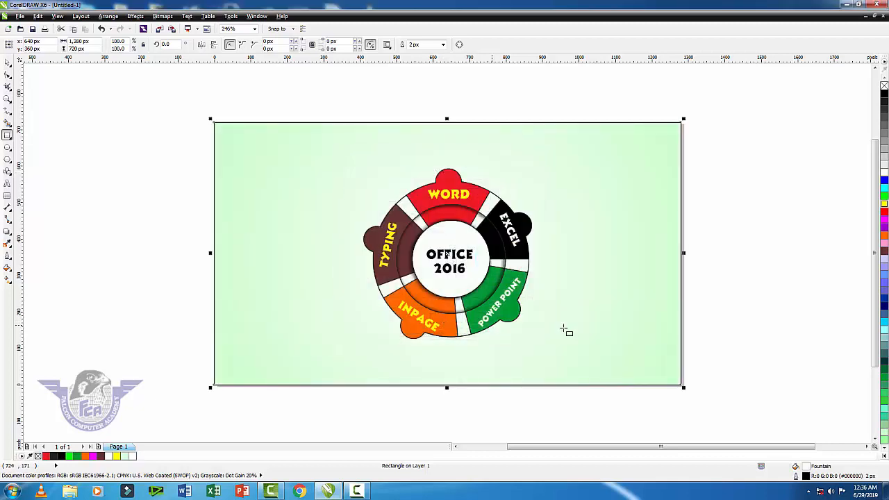